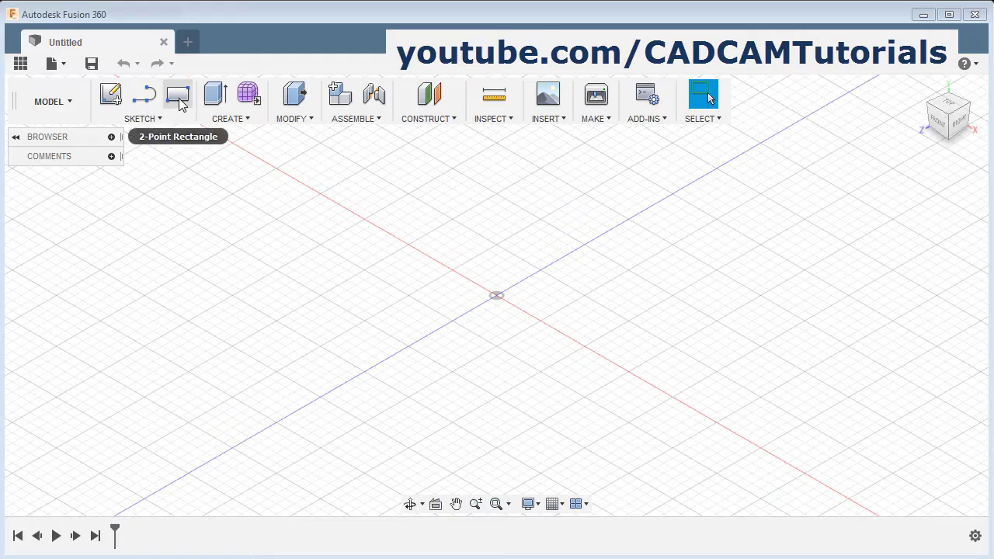
- Sketch a center rectangle on the ground plane, centred on the origin
left_click(178, 94)
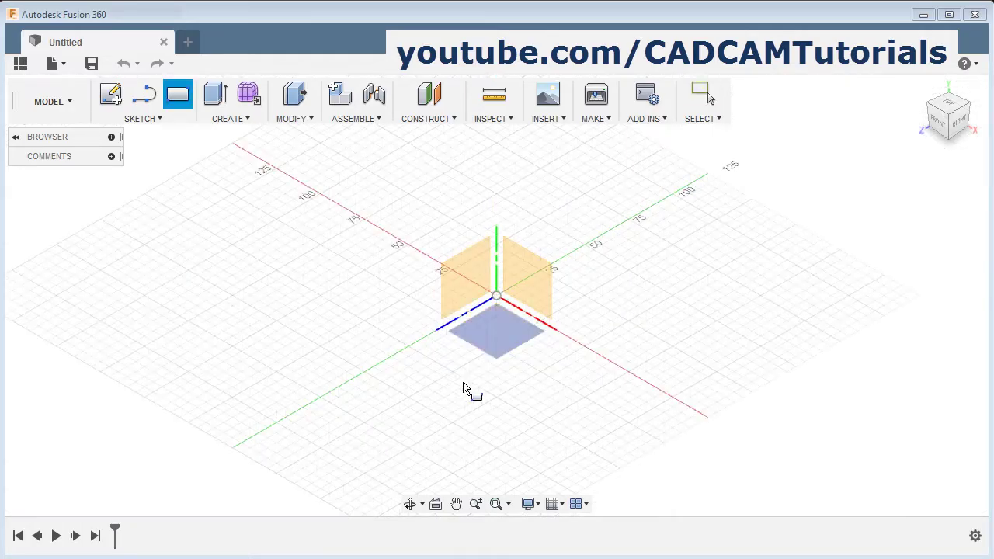
left_click(510, 338)
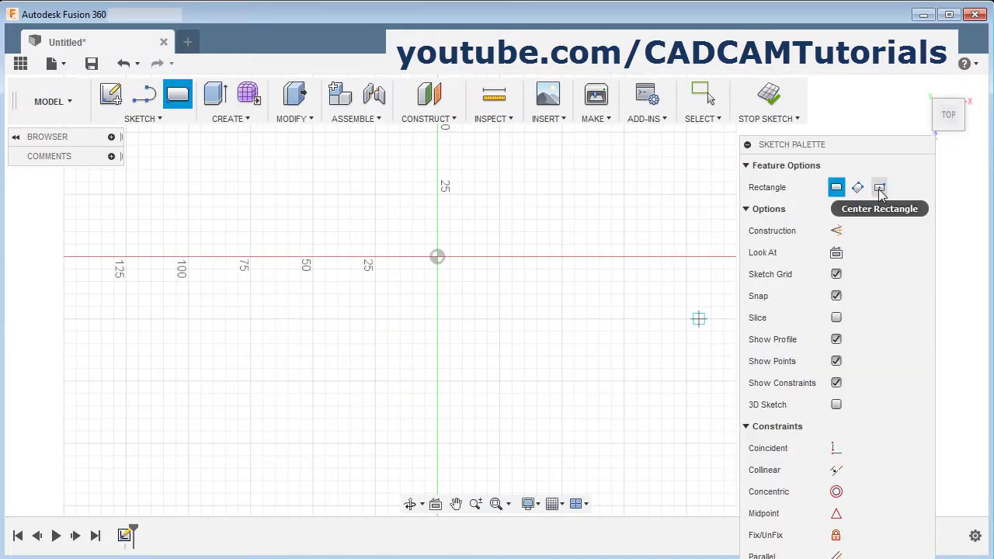
left_click(880, 188)
left_click(439, 260)
left_click(612, 363)
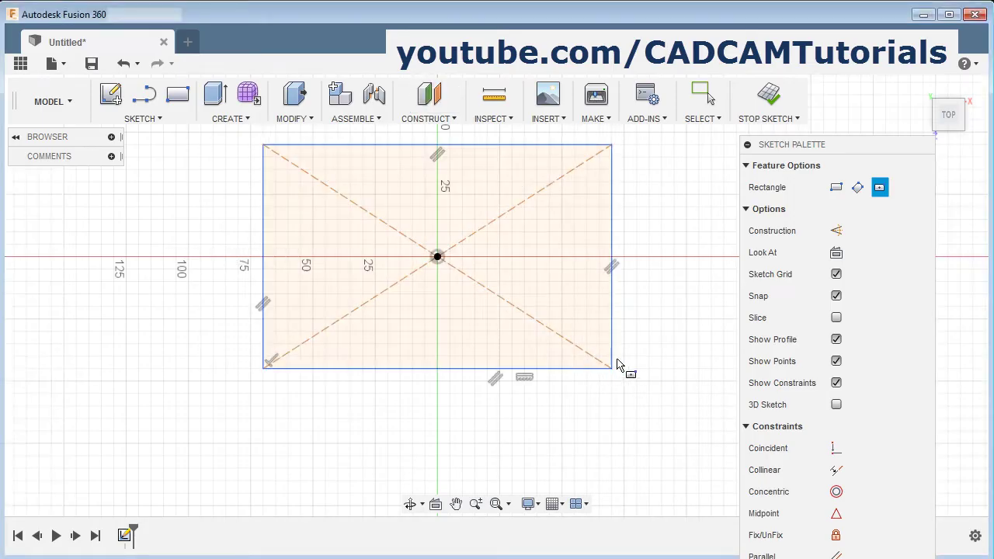
left_click(774, 94)
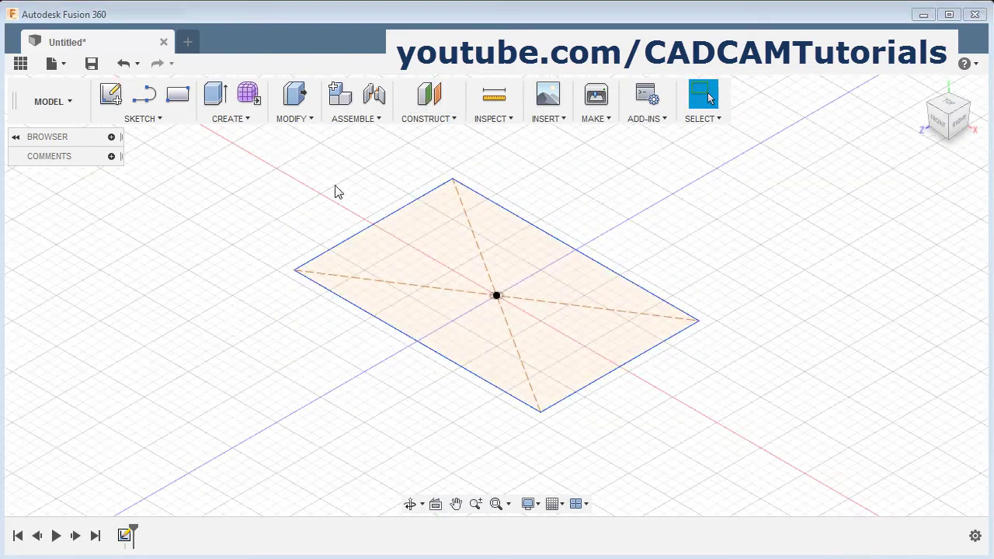
- Extrude the rectangle profile 10 mm into a solid plate
left_click(216, 96)
left_click(440, 266)
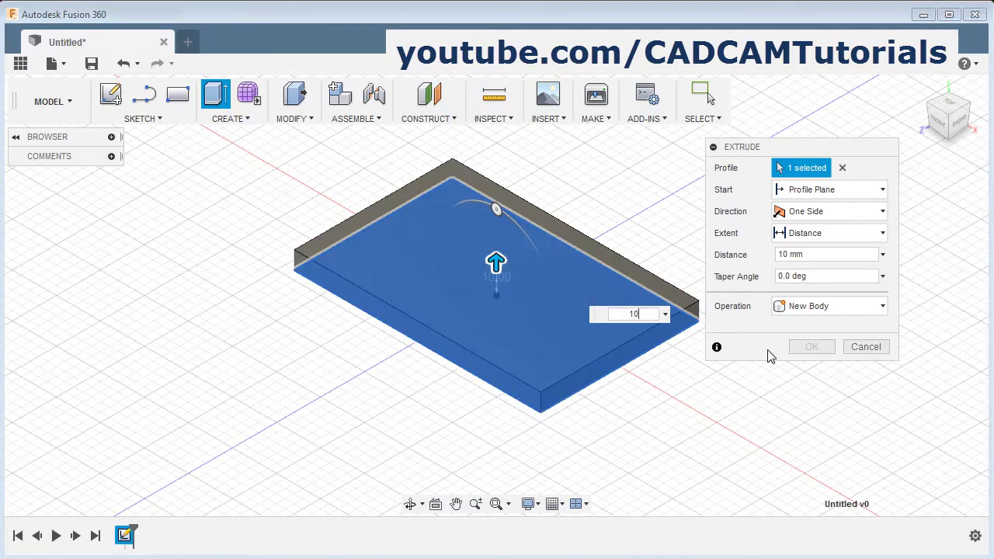
left_click(811, 346)
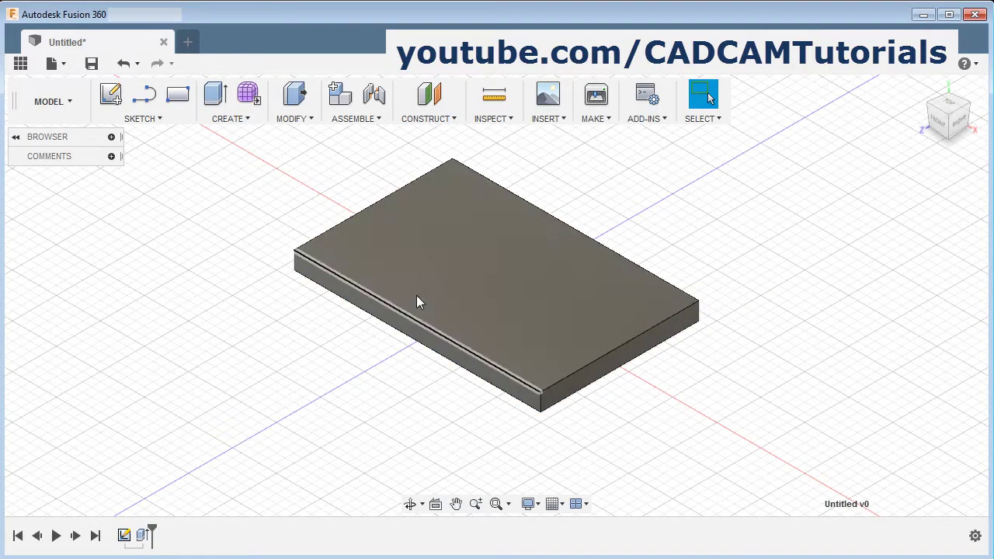
left_click(177, 94)
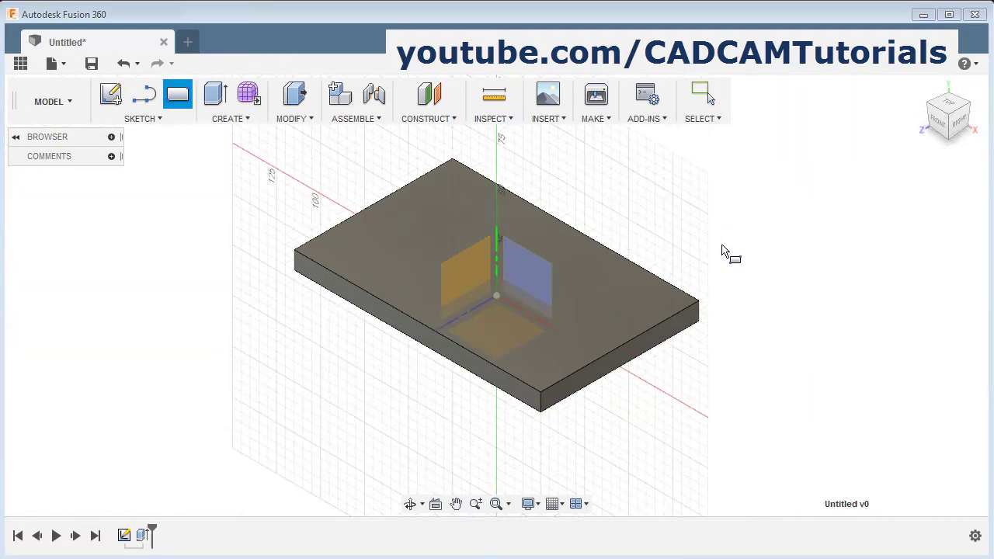
- Sketch a narrow center rectangle strip on the plate's top face at the origin
left_click(623, 303)
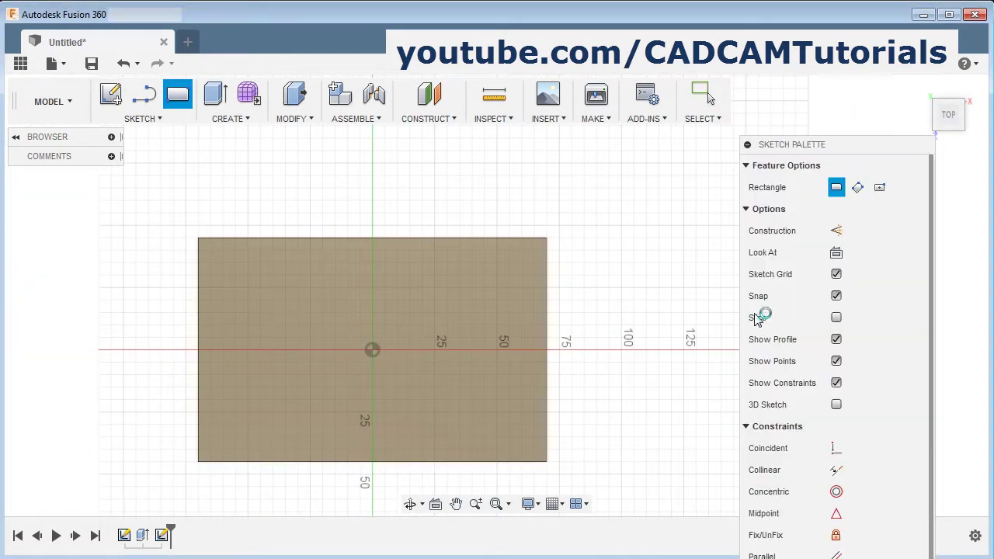
left_click(879, 187)
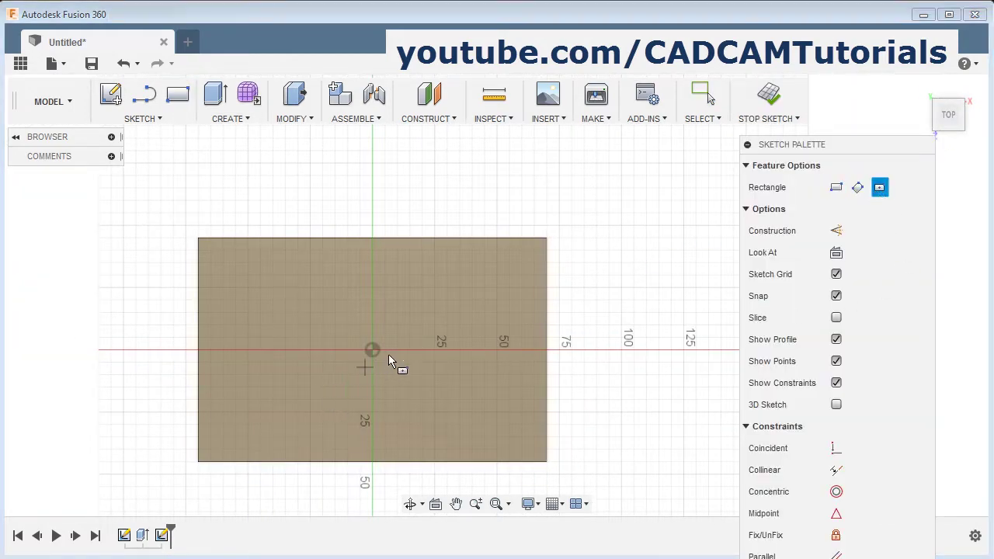
left_click(372, 350)
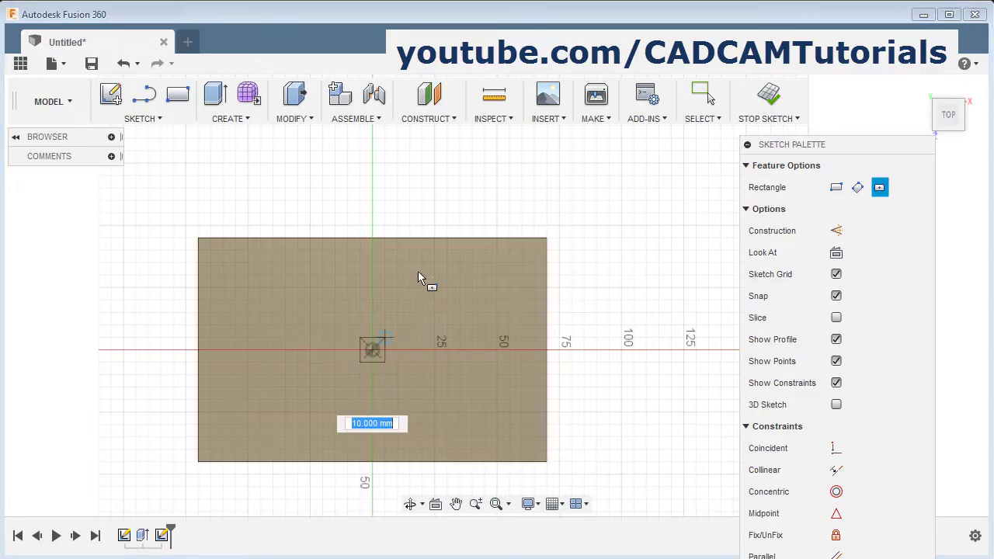
left_click(390, 241)
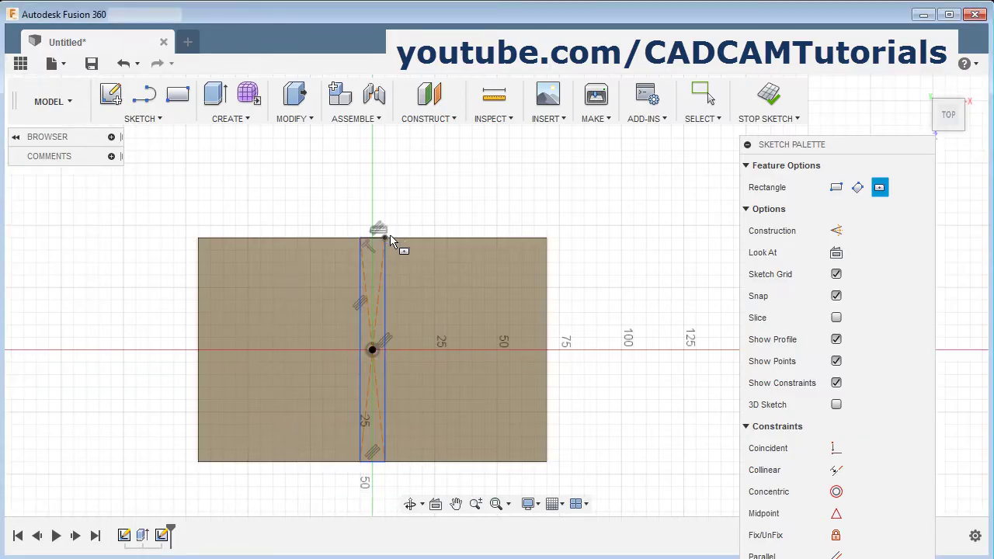
left_click(769, 131)
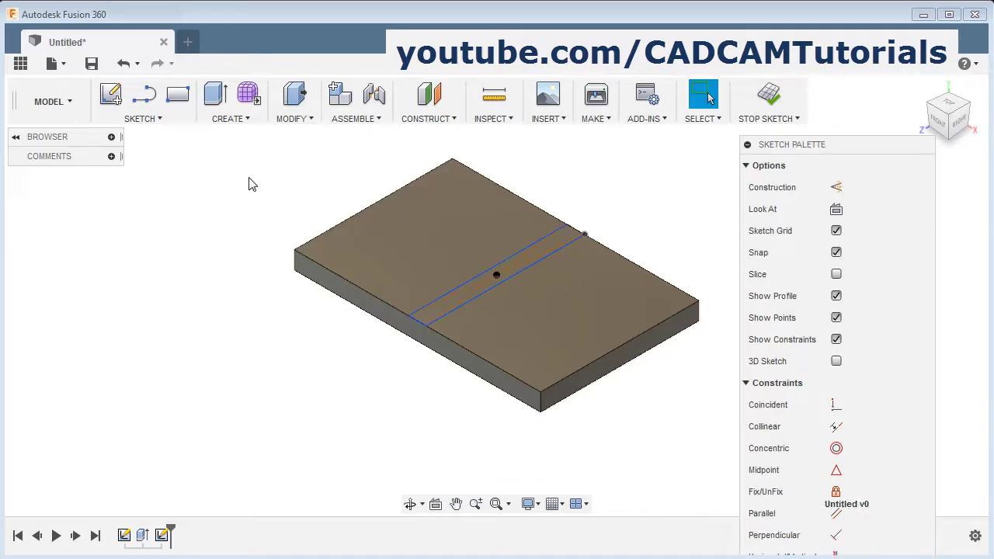
- Extrude the strip 30 mm upward into a standing wall
left_click(211, 101)
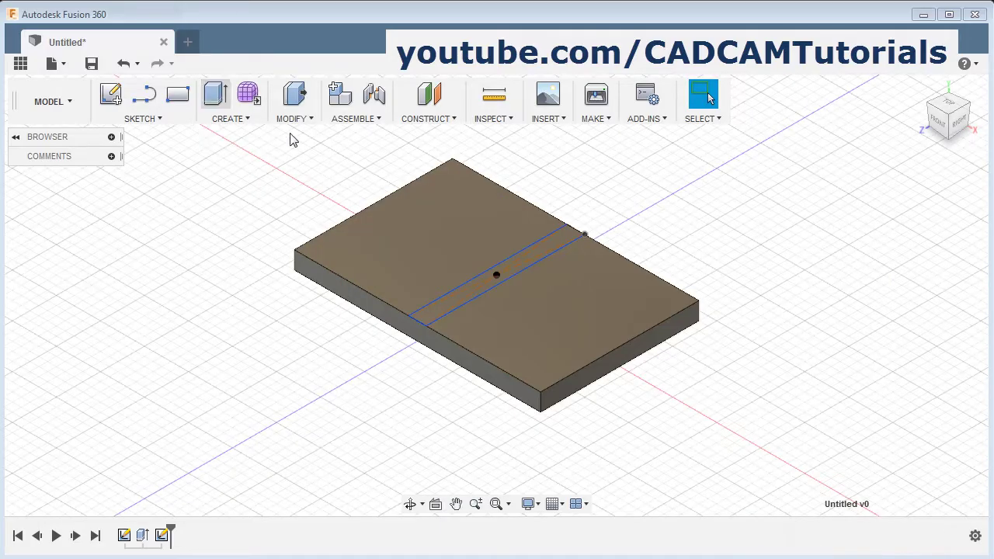
left_click(532, 259)
type("30")
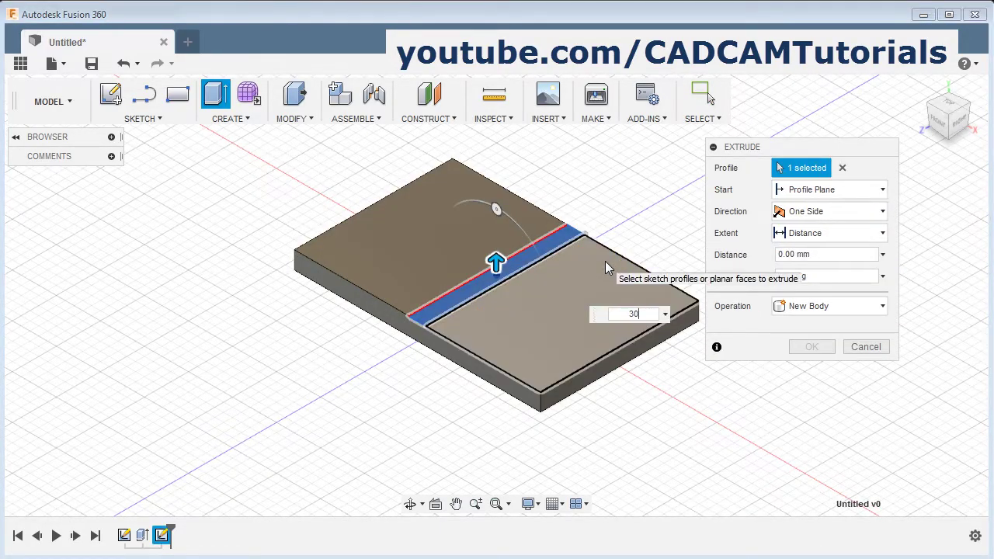
left_click(811, 346)
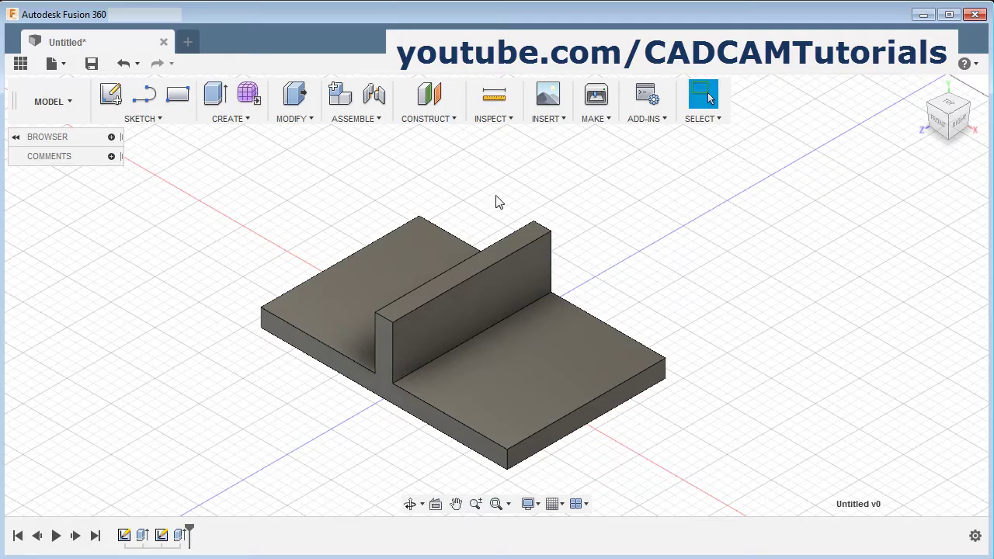
- On the front plane, draw a line from the wall's top corner to the plate's outer corner
left_click(111, 94)
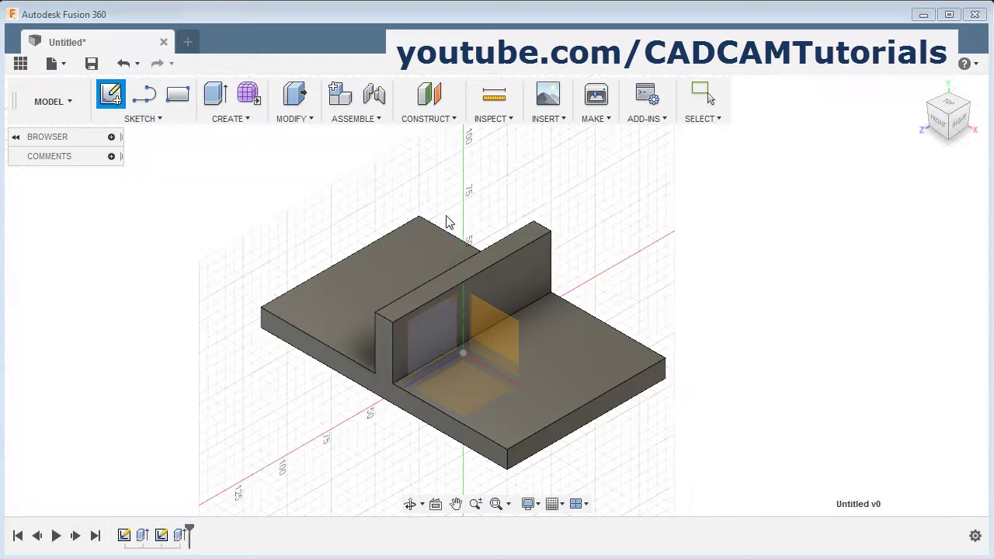
left_click(492, 332)
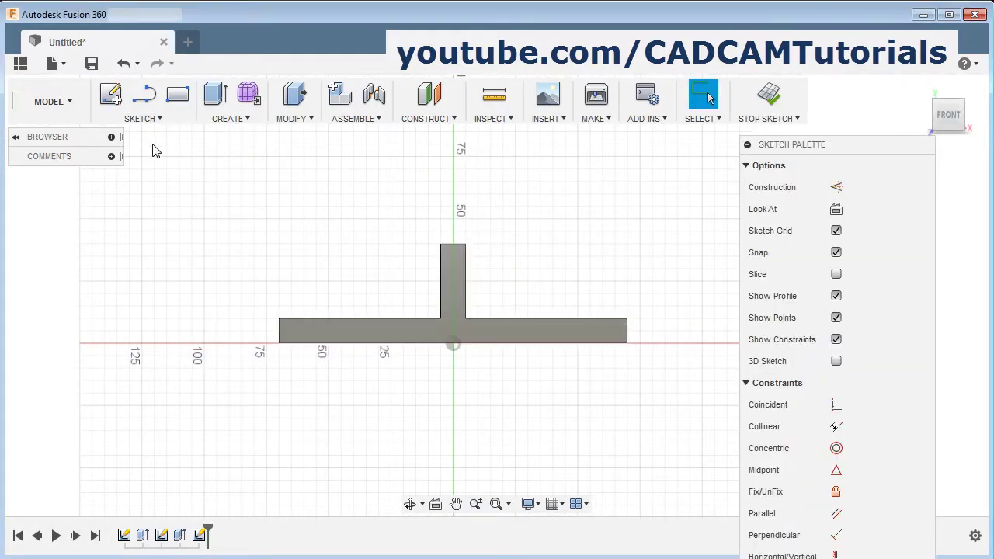
left_click(144, 94)
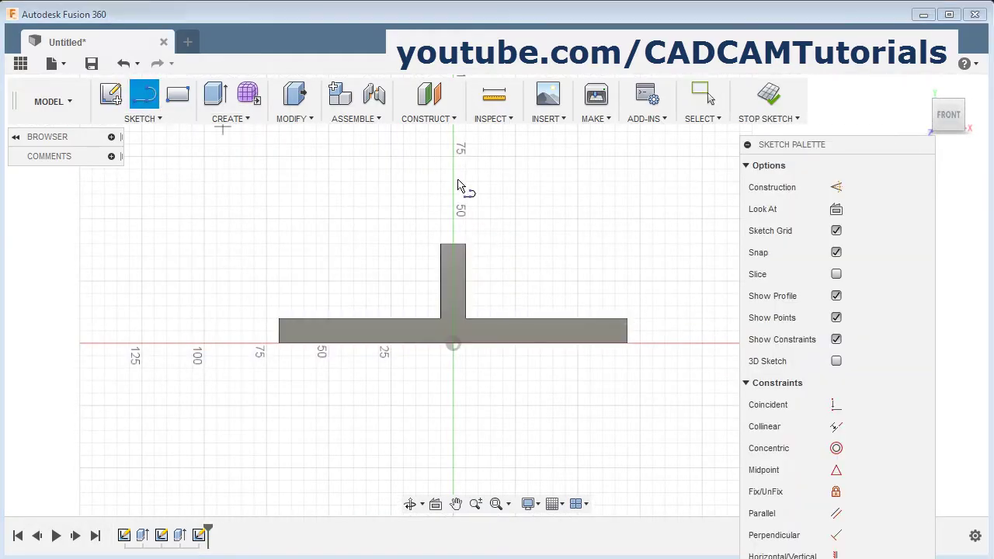
left_click(467, 245)
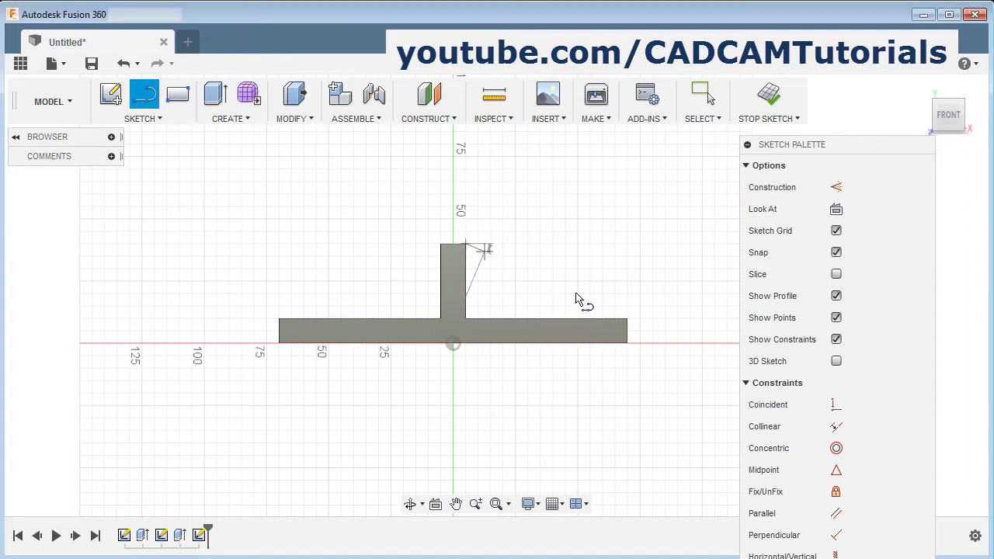
left_click(627, 318)
key("Escape")
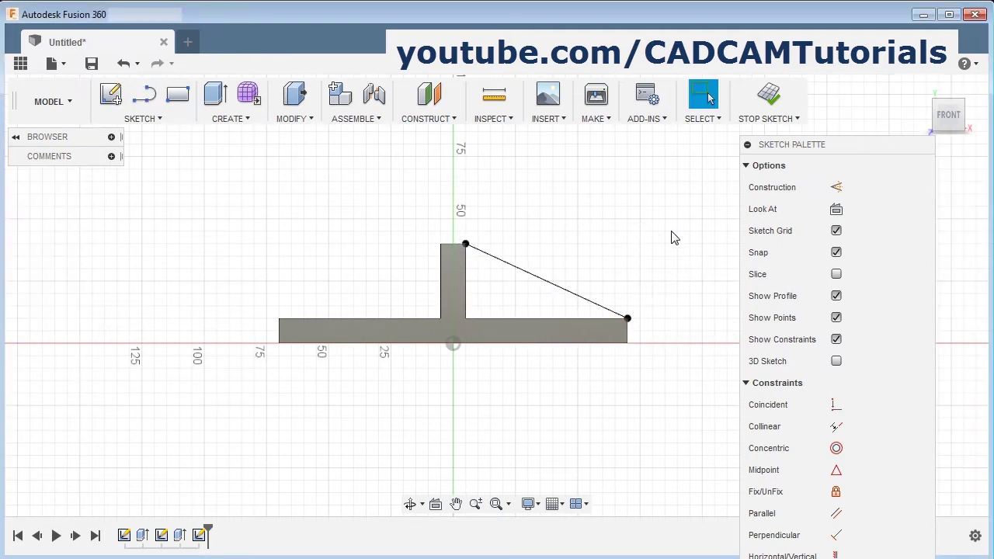
left_click(769, 118)
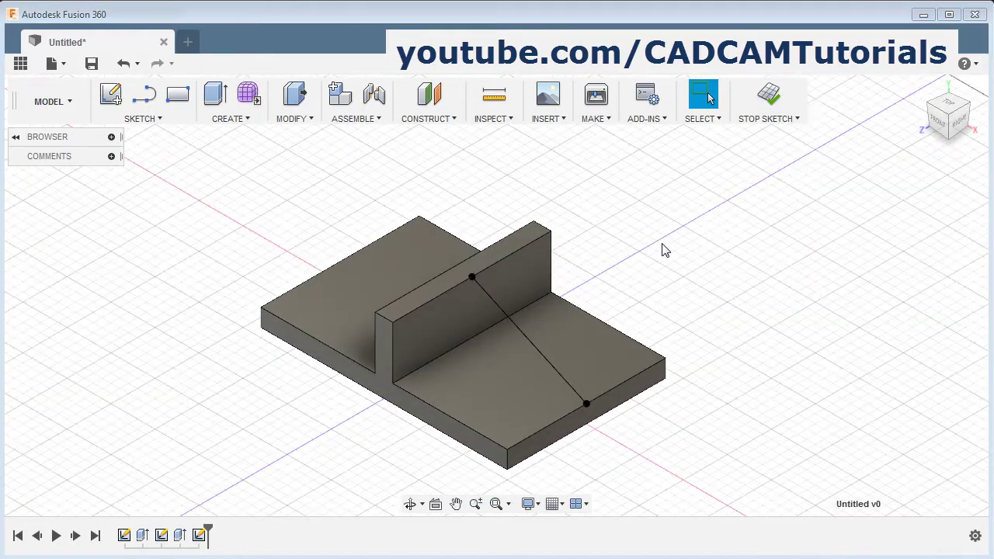
left_click(230, 118)
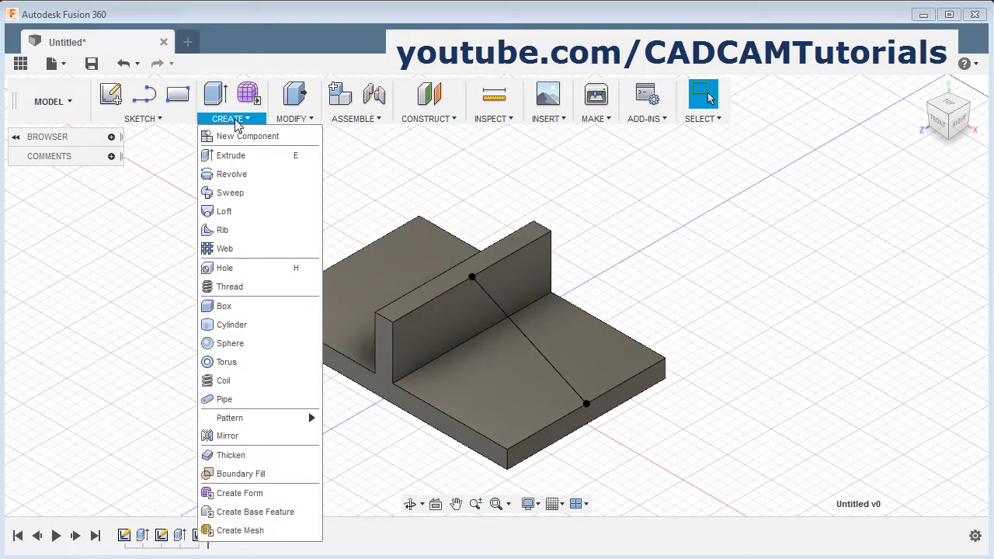
- Start a rib on the sloped line with depth To Next, flipping direction back to the wall
left_click(230, 231)
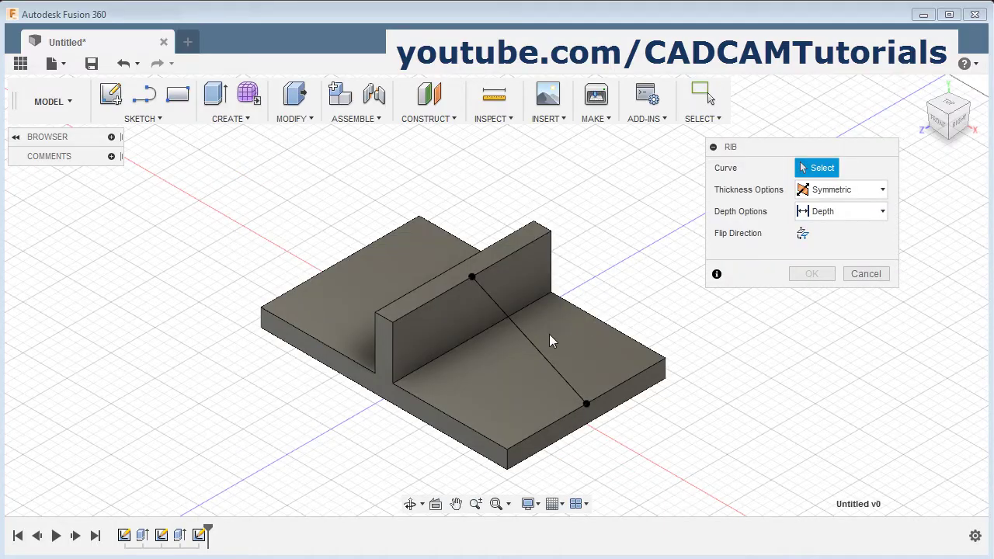
left_click(542, 354)
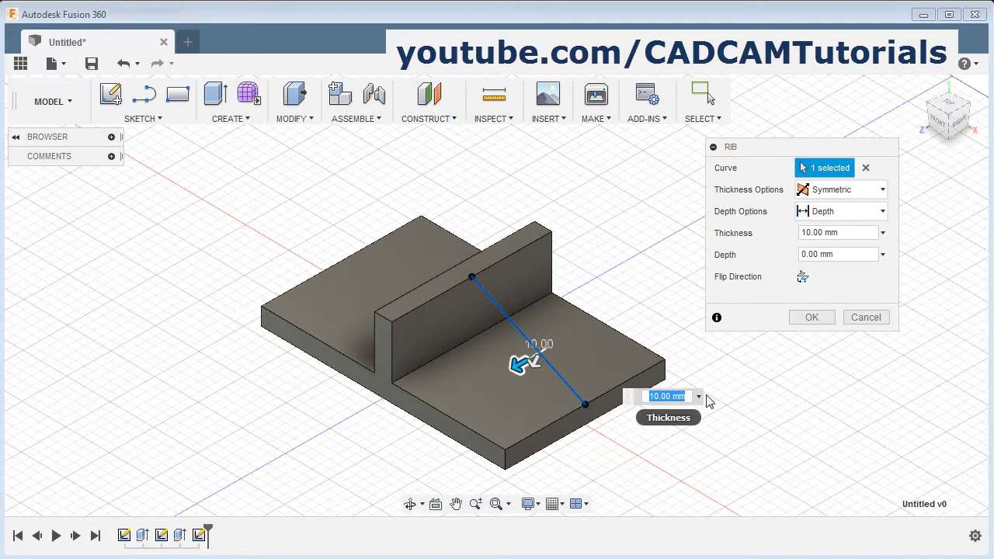
left_click(881, 215)
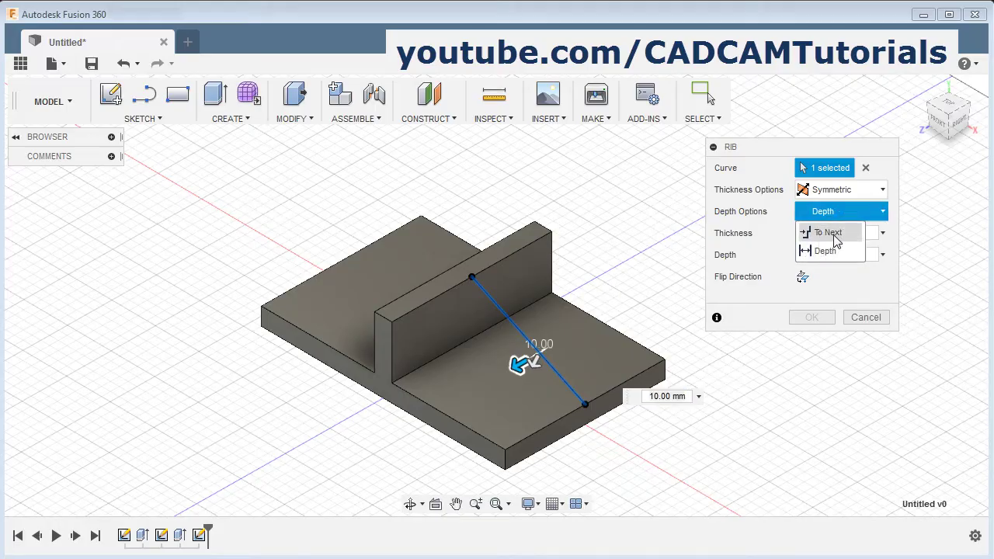
left_click(827, 233)
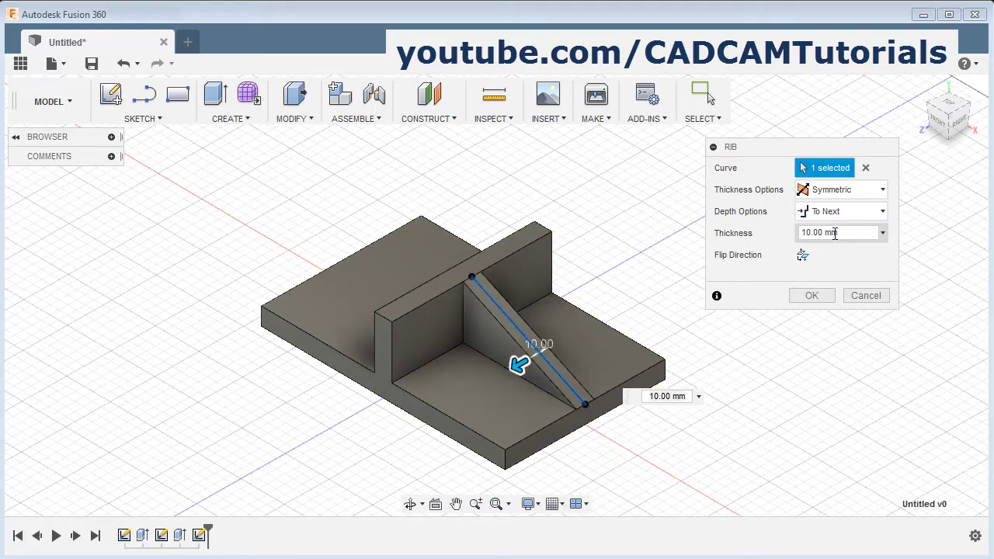
left_click(802, 260)
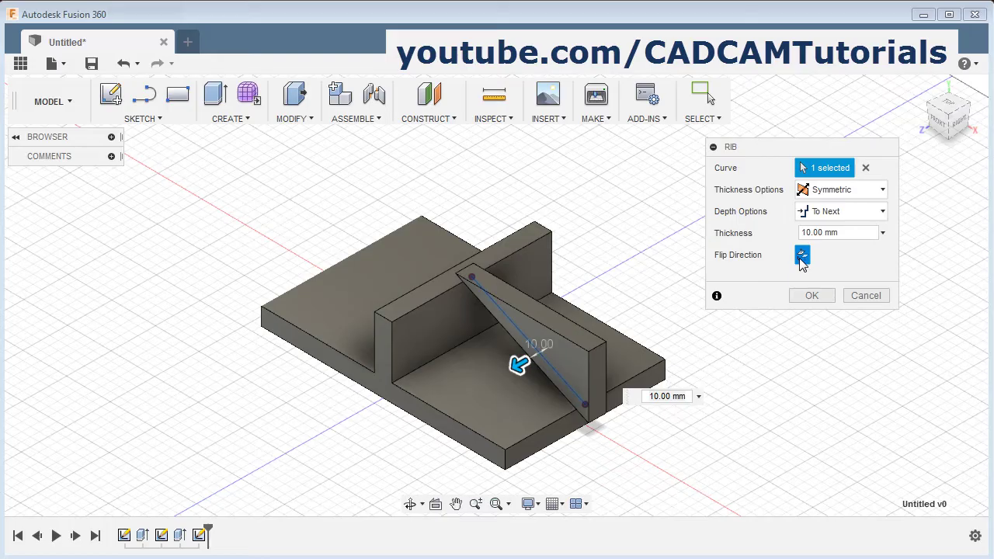
left_click(803, 259)
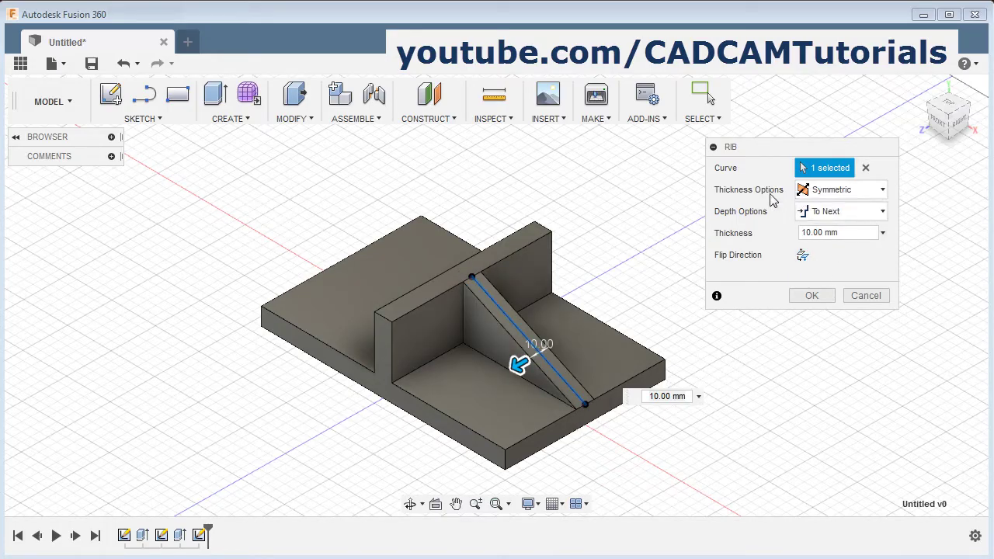
left_click(882, 192)
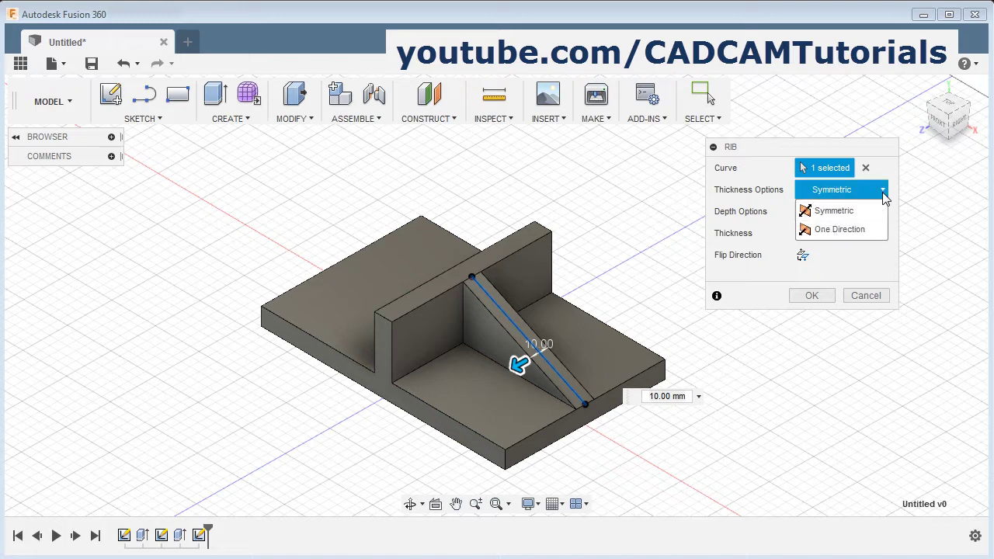
- Set the rib thickness to -10 mm, make it Symmetric, and commit it
left_click(834, 232)
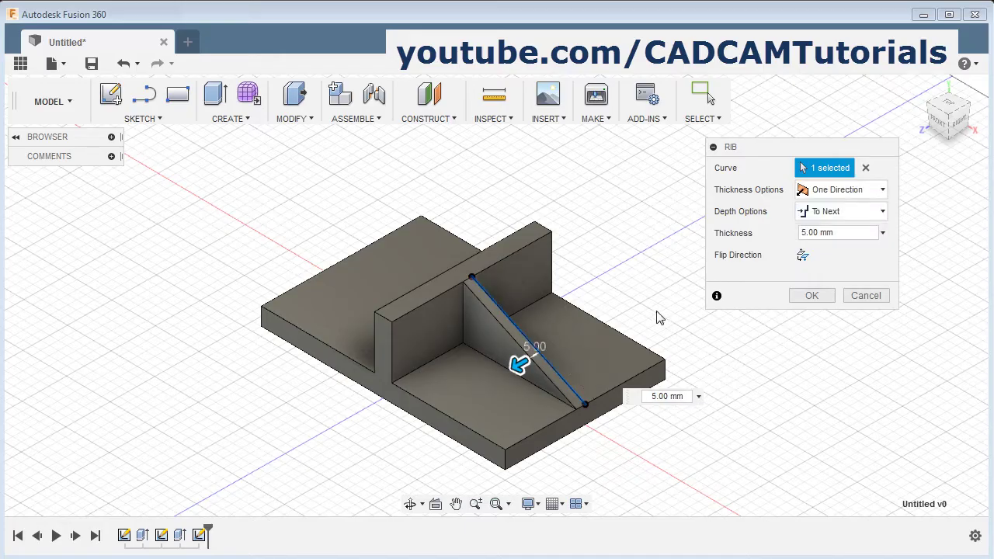
scroll(559, 374, "up", 2)
scroll(555, 373, "up", 3)
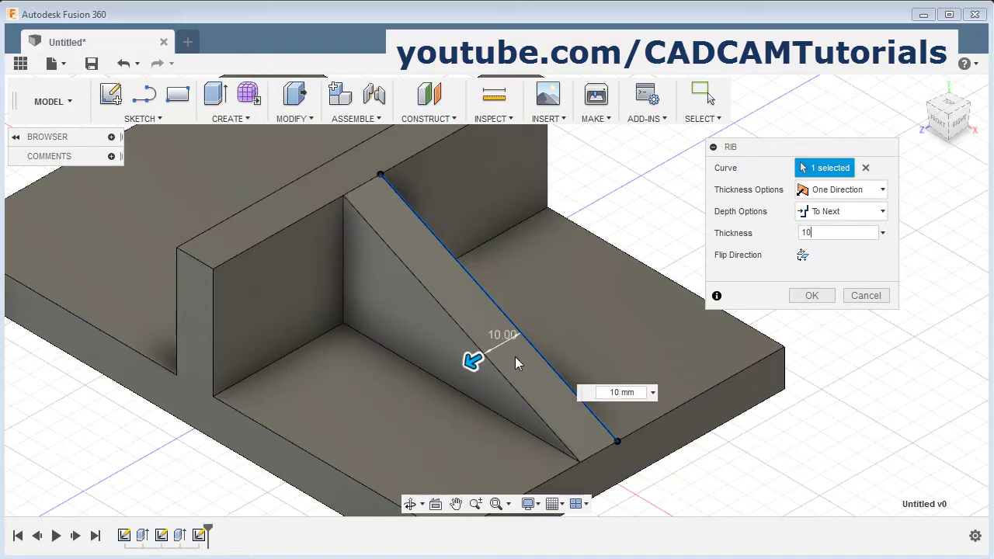
left_click(805, 232)
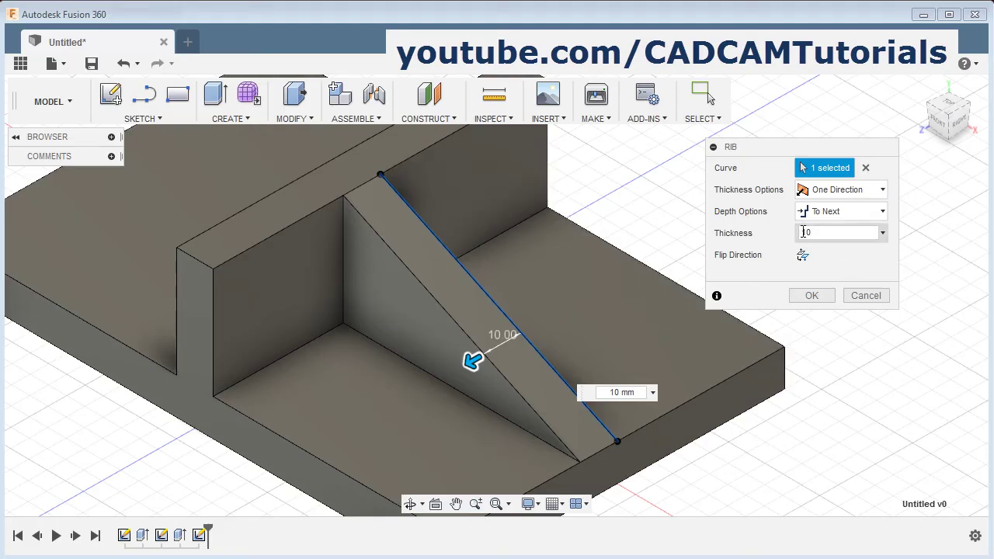
key("Home")
type("-")
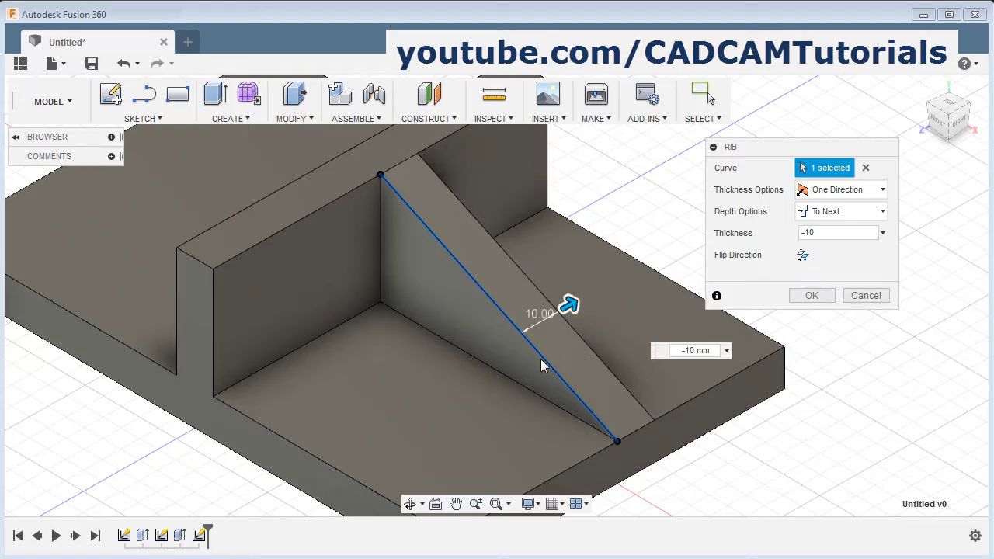
left_click(883, 191)
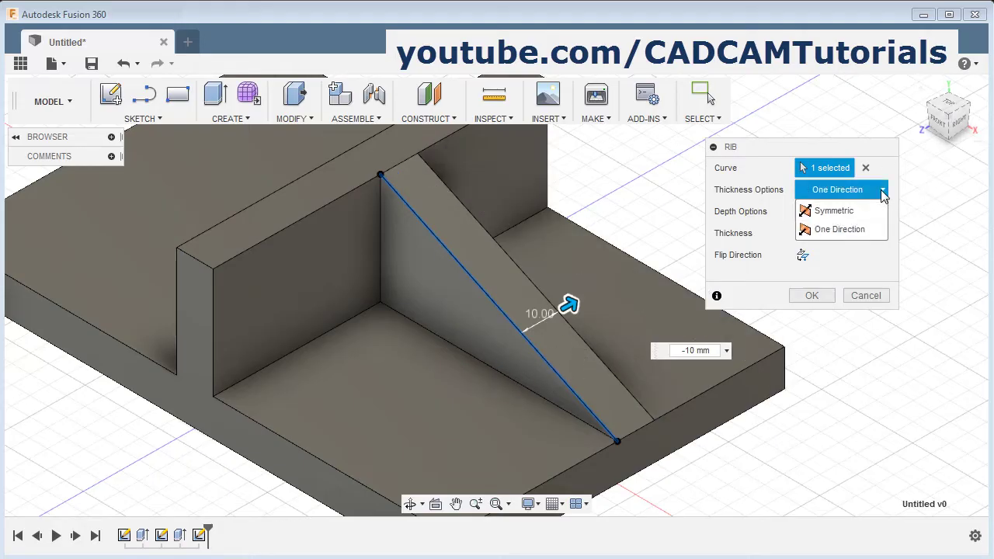
left_click(841, 211)
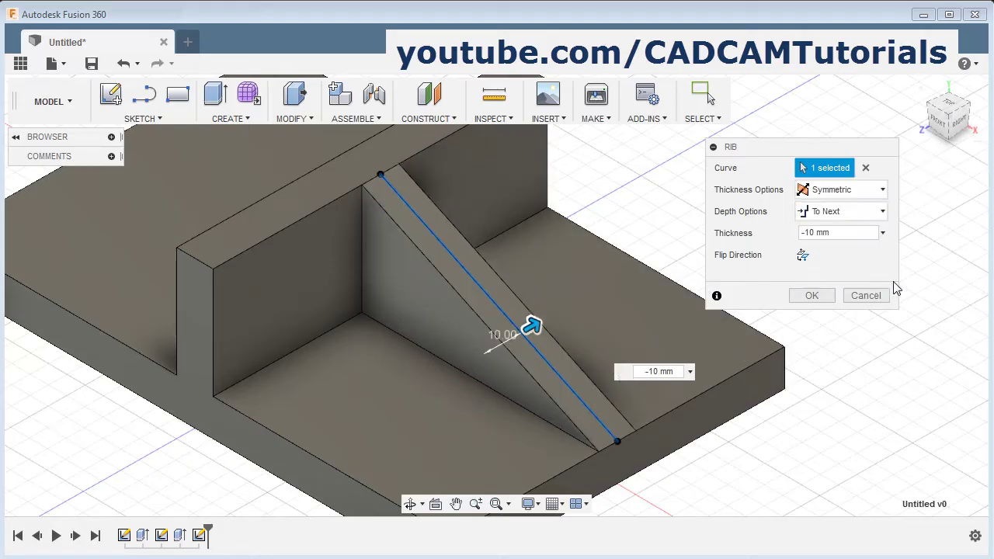
left_click(811, 296)
scroll(710, 267, "down", 3)
middle_click_drag(709, 266, 381, 441, "shift")
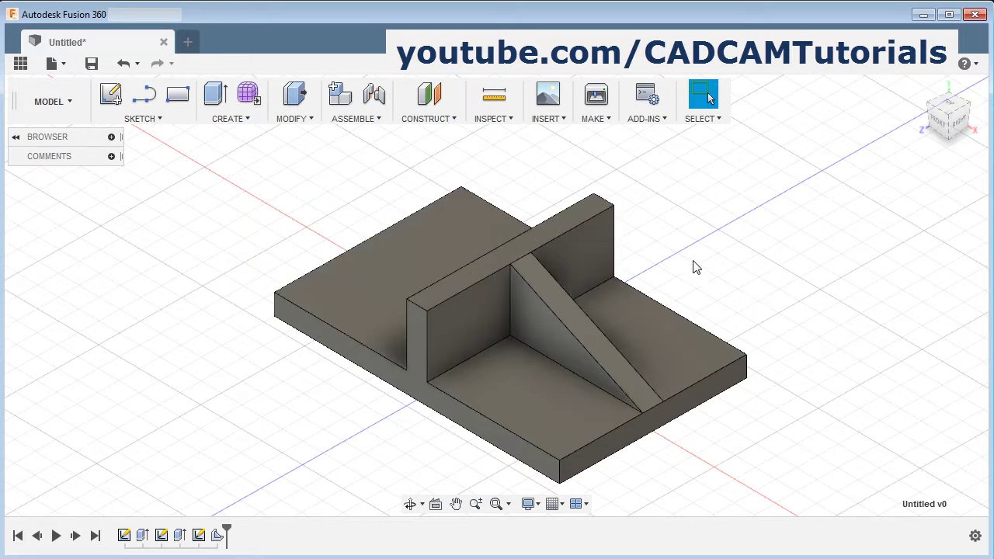
- Delete the rib and wall features from the timeline, leaving the 10 mm plate
left_click(218, 535)
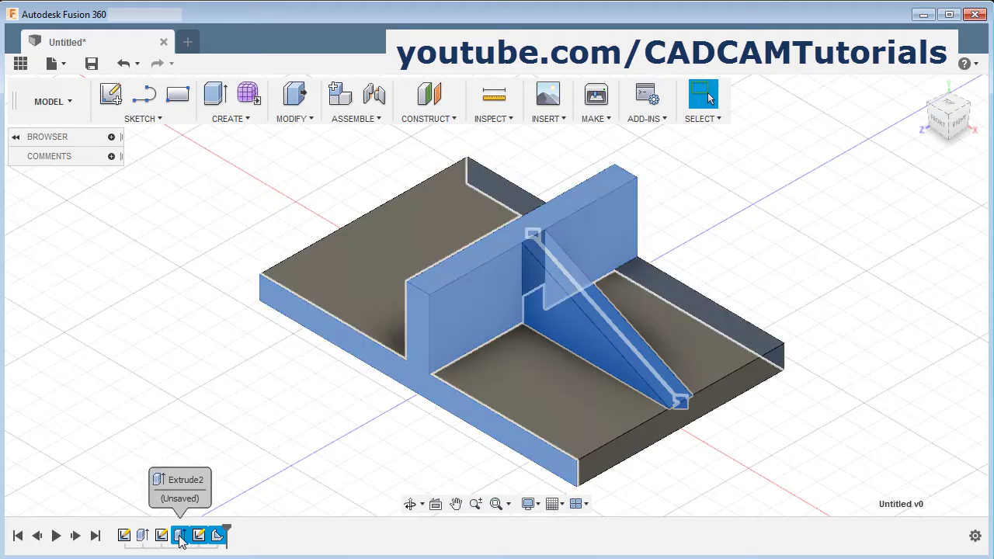
right_click(200, 535)
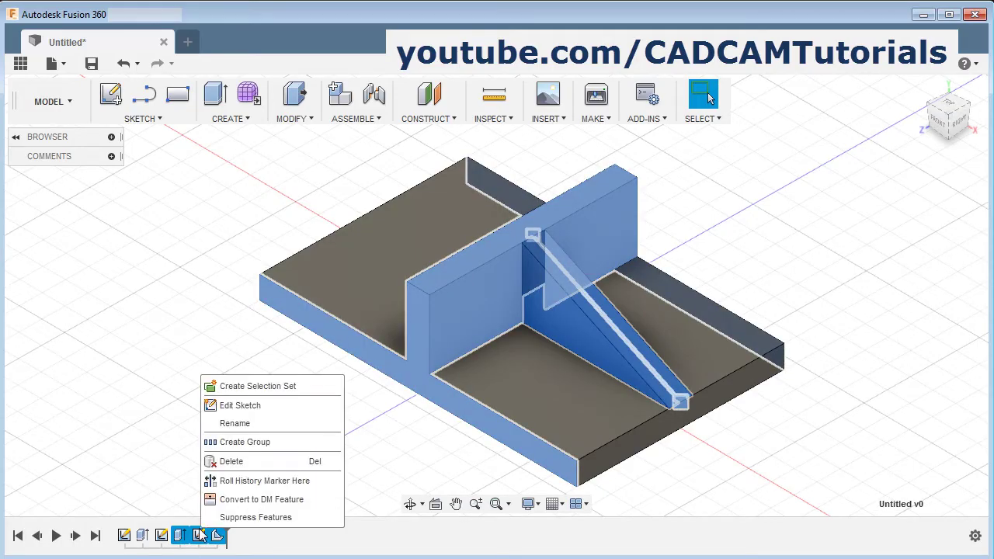
left_click(206, 459)
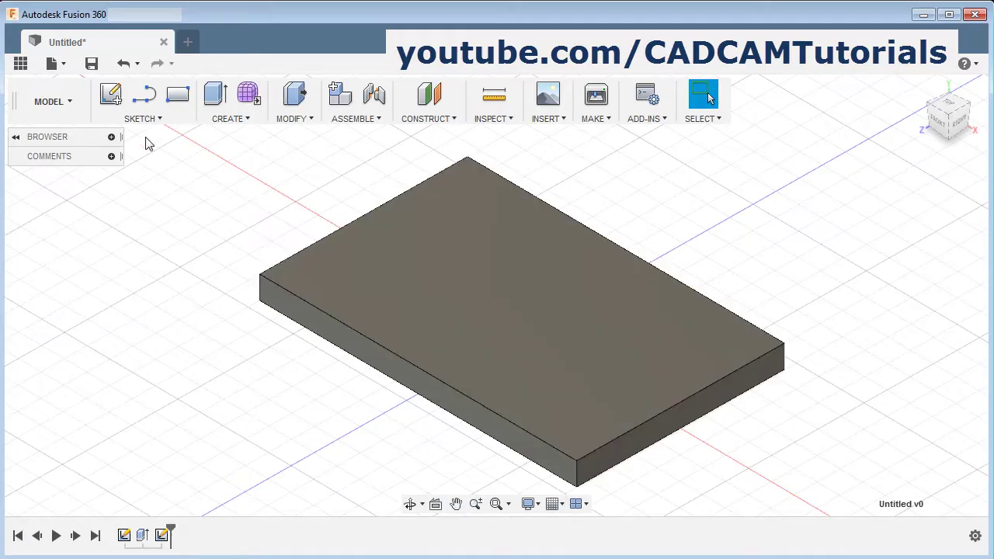
- Sketch a center-diameter circle on the plate's top face, left of the origin
left_click(111, 99)
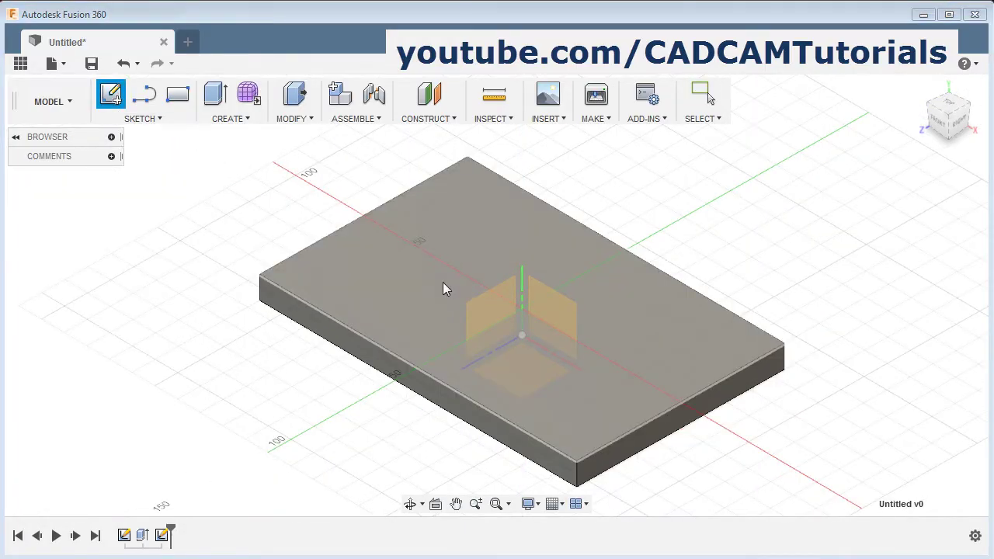
left_click(444, 288)
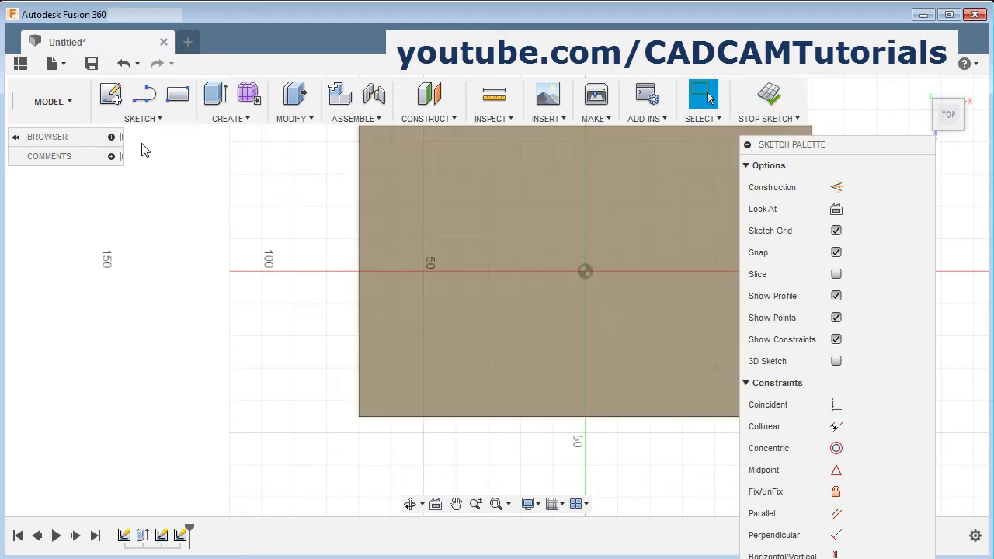
left_click(141, 120)
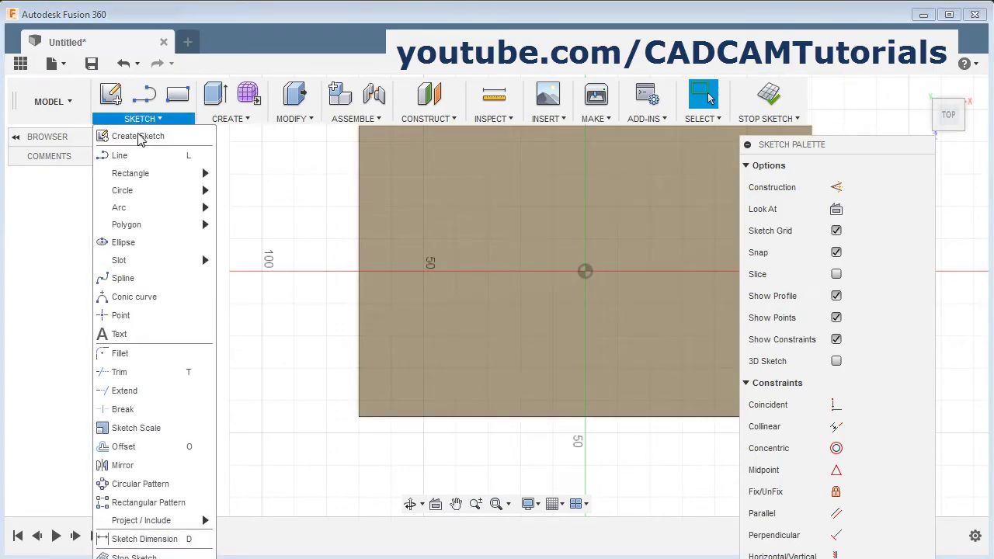
mouse_move(133, 194)
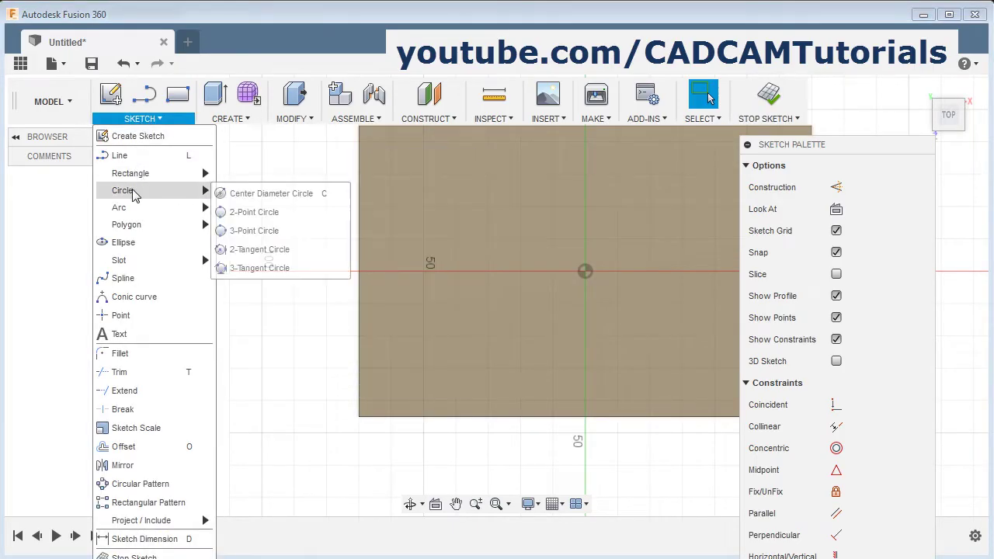
left_click(241, 194)
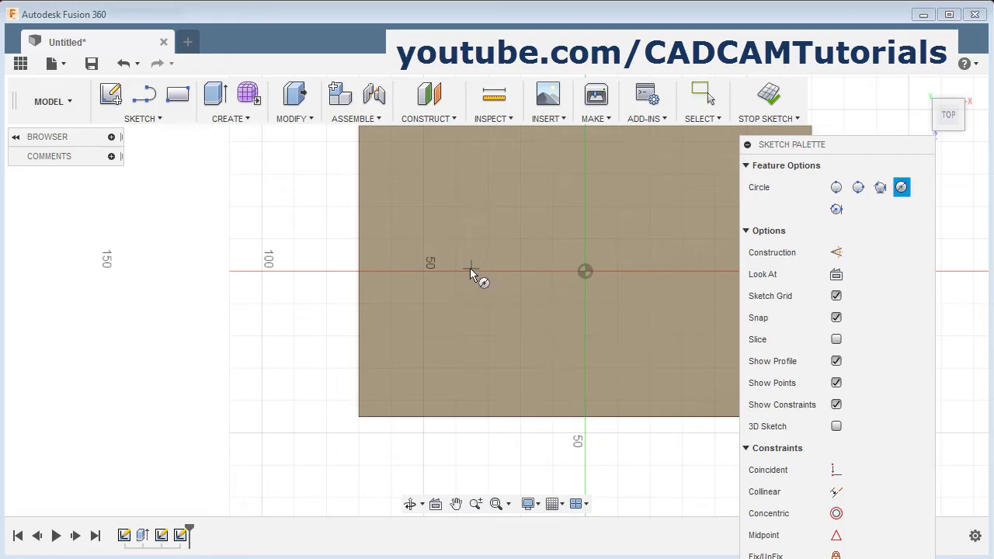
left_click(588, 269)
left_click(457, 273)
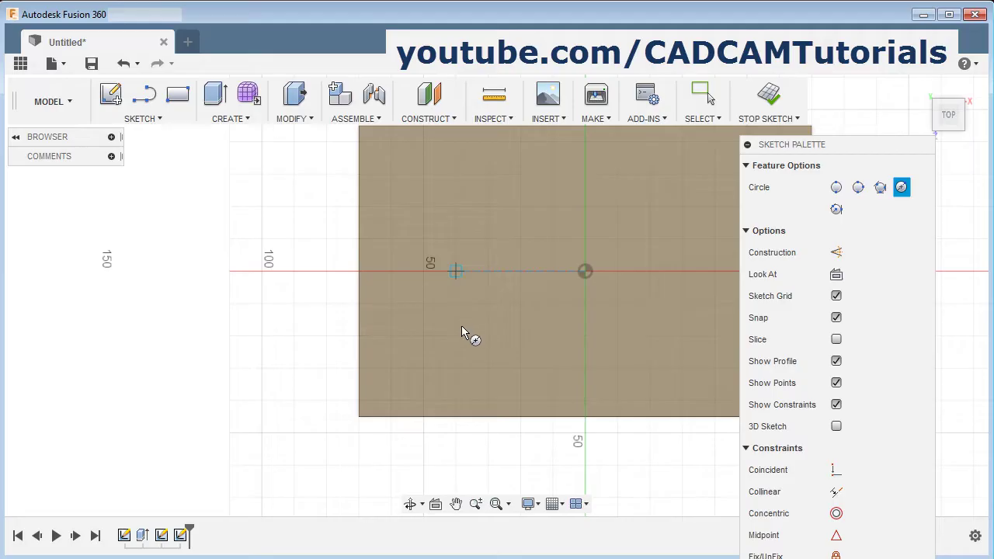
left_click(480, 353)
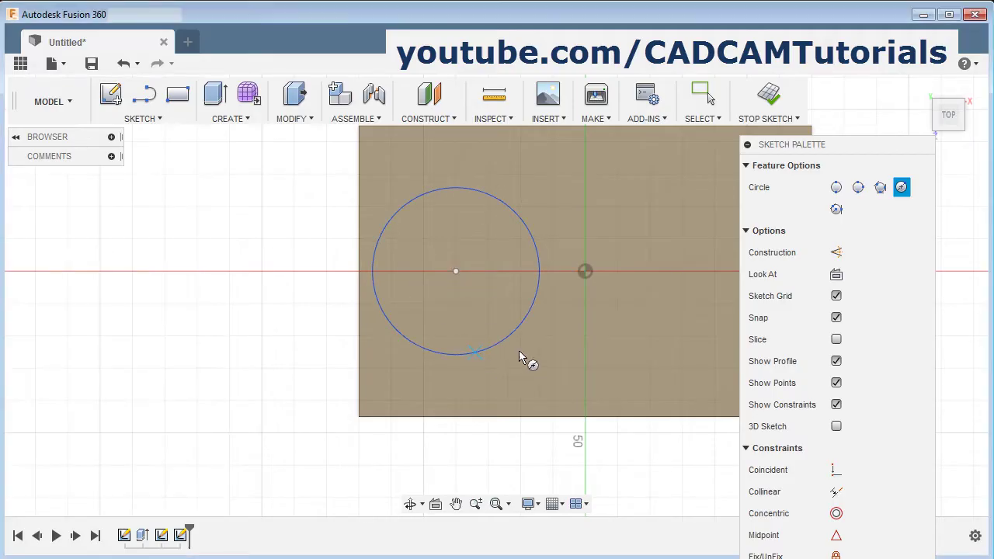
left_click(774, 100)
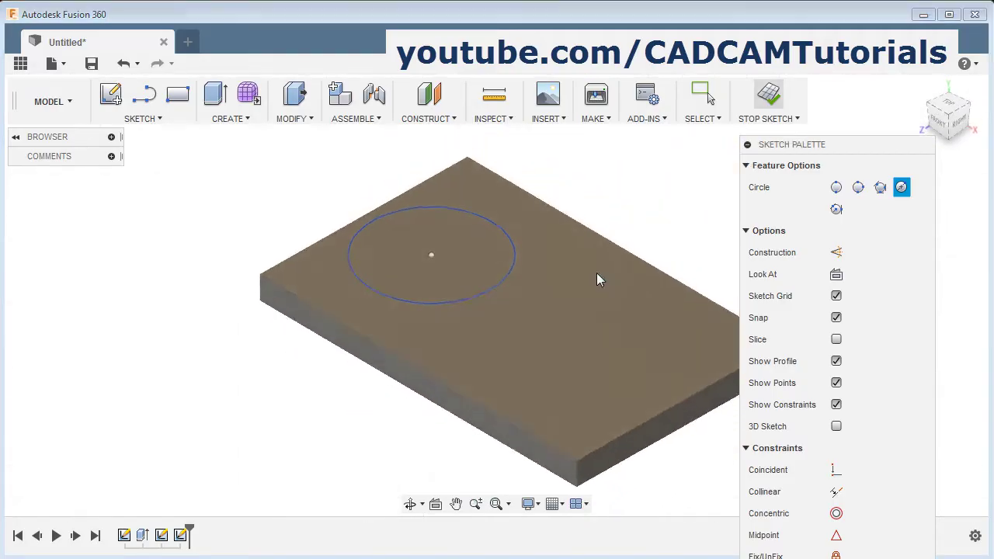
- Extrude the circle 30 mm as Join to form a tall cylinder
left_click(215, 94)
left_click(452, 270)
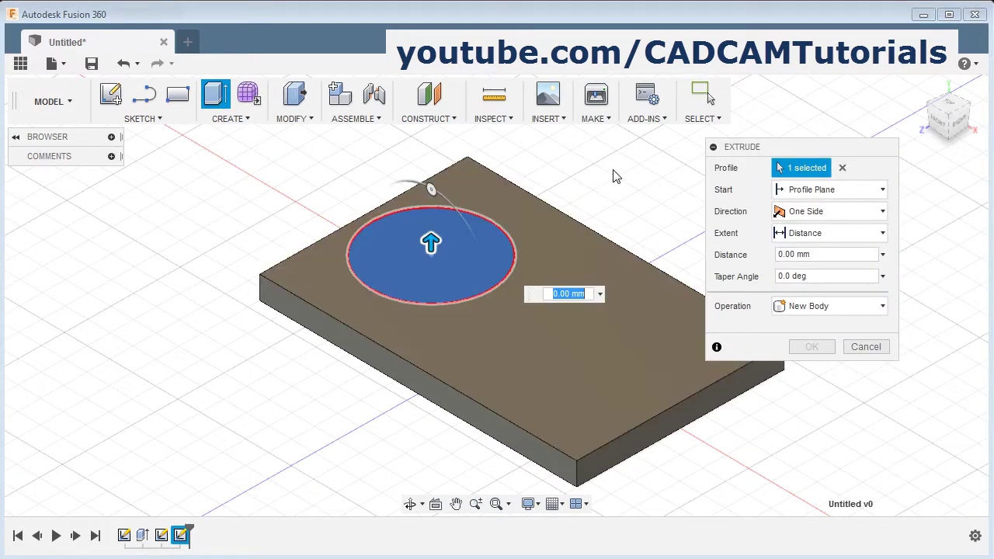
key("Return")
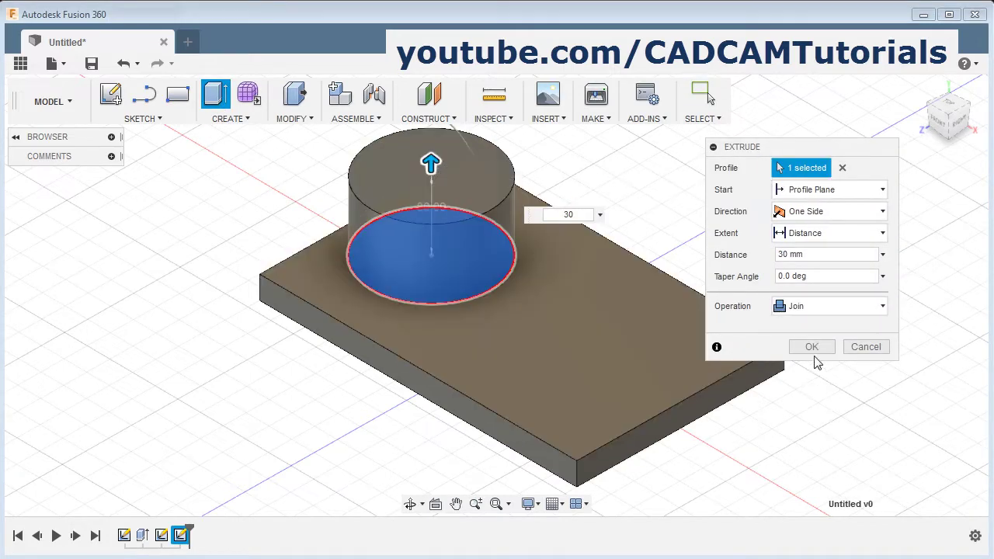
left_click(811, 347)
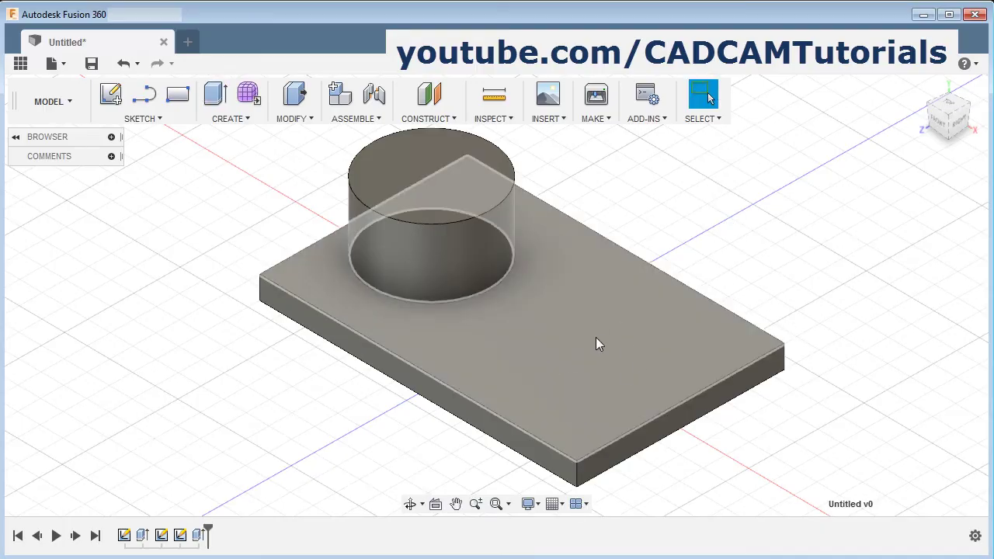
- Sketch a 30 mm diameter circle on the plate's top face, right of the origin
key("c")
left_click(659, 342)
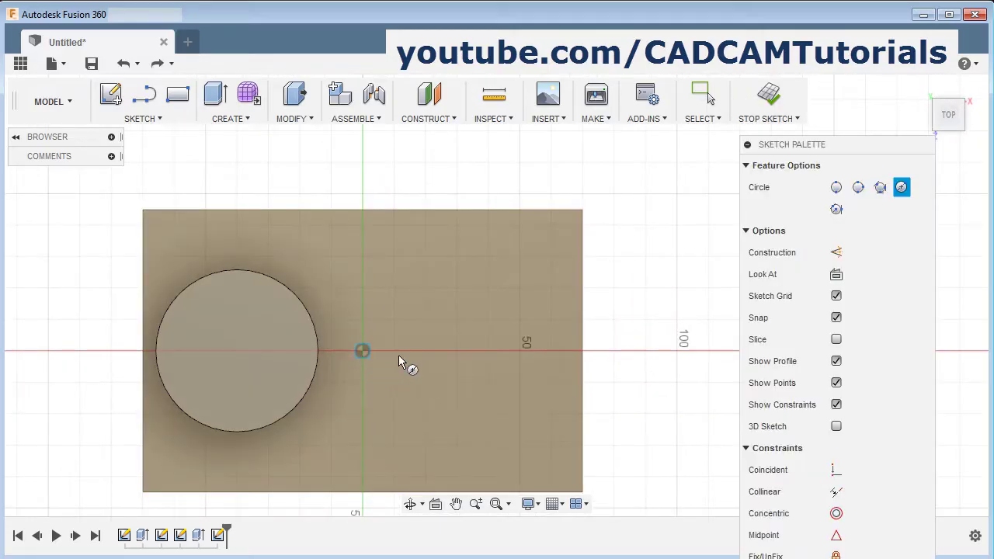
left_click(469, 352)
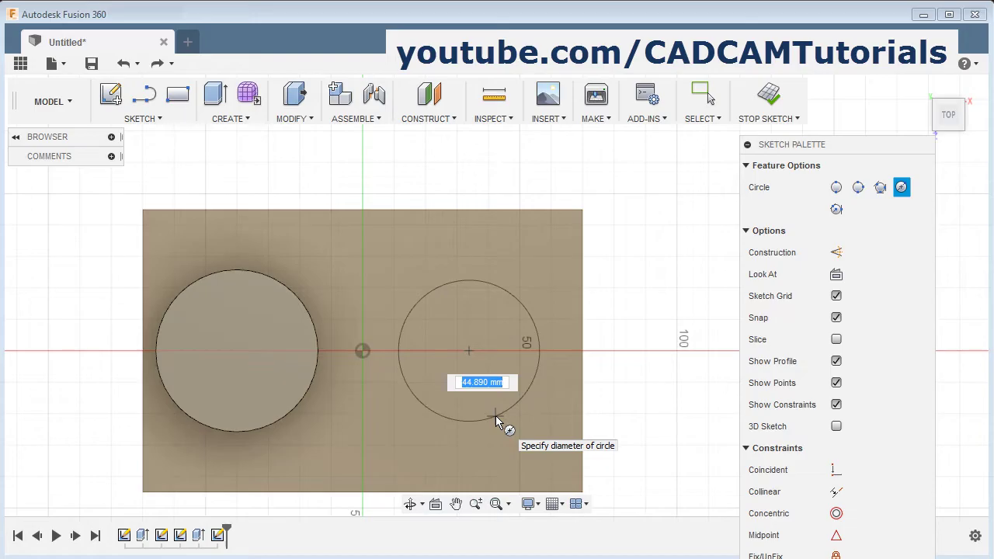
type("30")
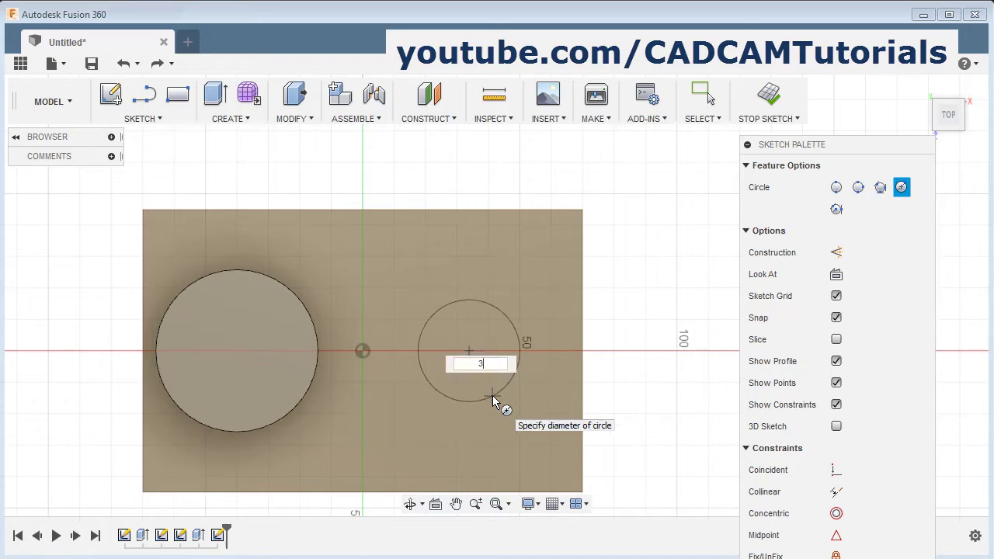
key("Tab")
key("Return")
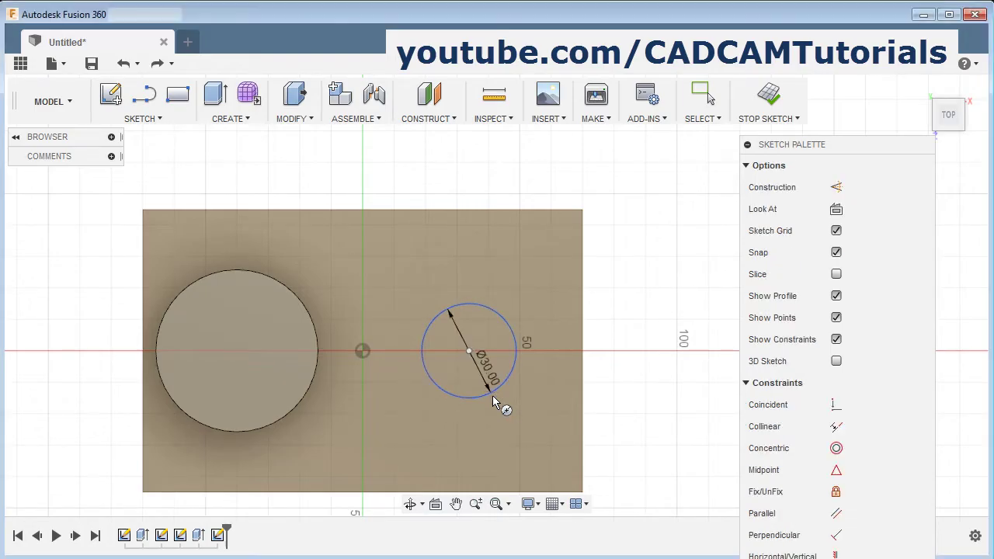
key("Escape")
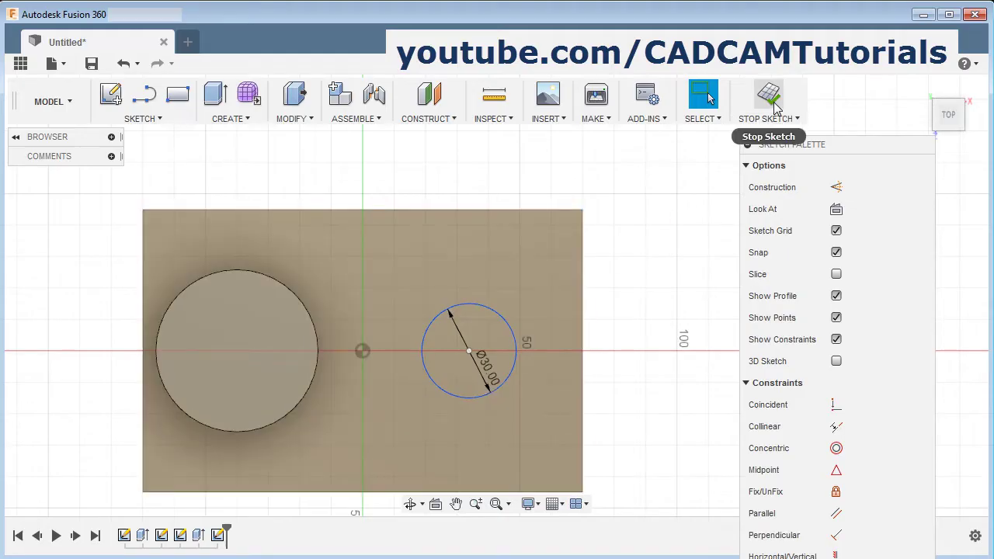
left_click(769, 101)
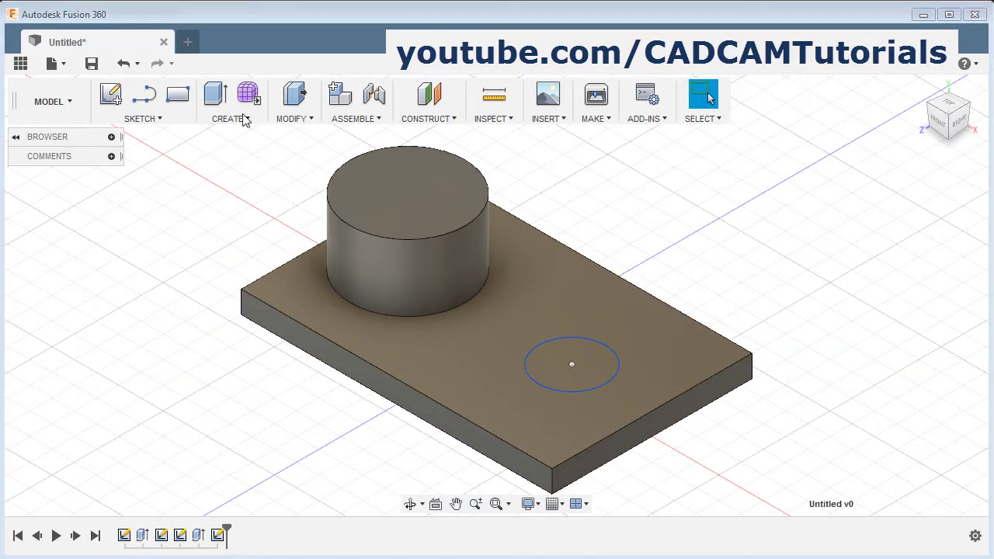
- Extrude the small circle 20 mm as Join into a shorter cylinder
left_click(215, 94)
left_click(582, 367)
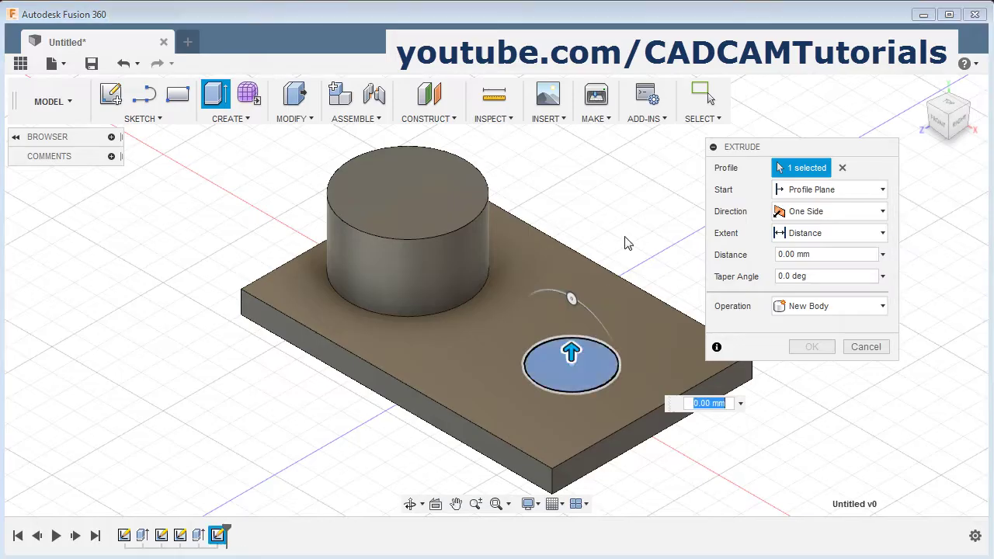
type("20")
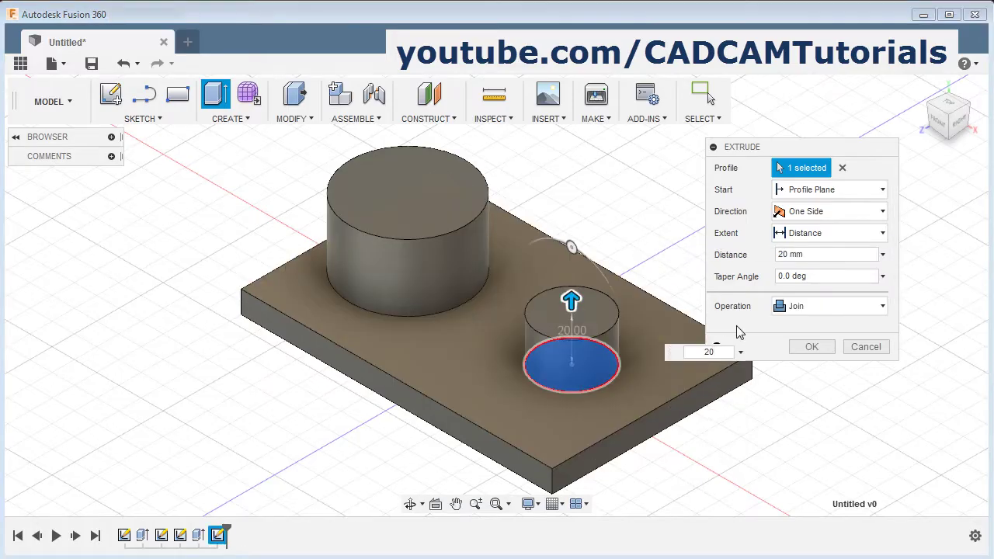
left_click(812, 347)
middle_click_drag(440, 415, 461, 306, "shift")
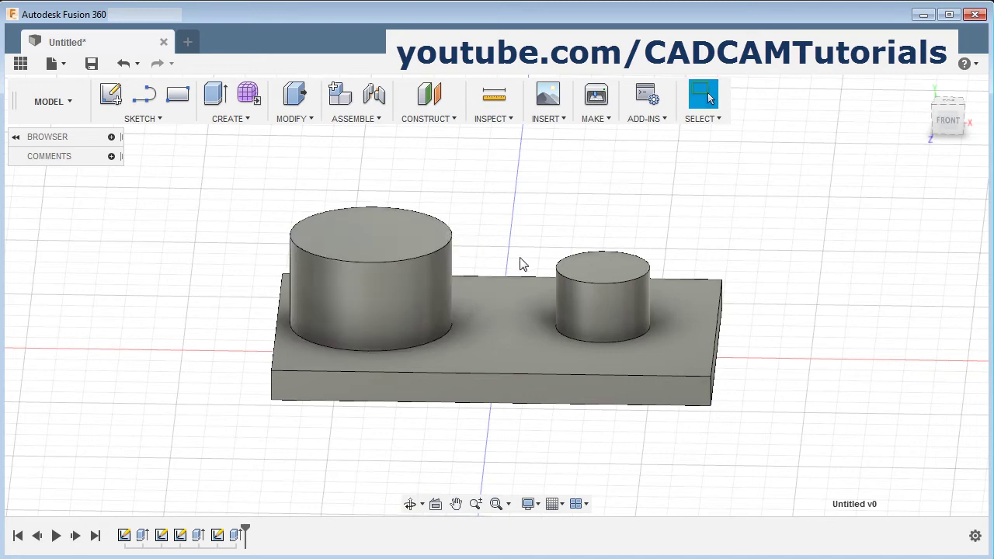
- On the front plane, draw a line from the tall cylinder's top corner toward the small cylinder
left_click(110, 98)
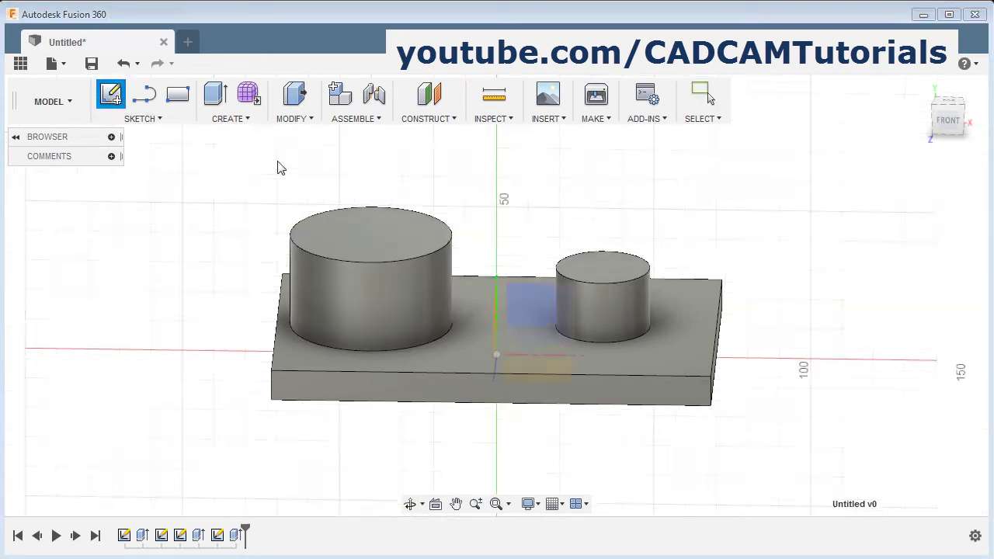
left_click(535, 299)
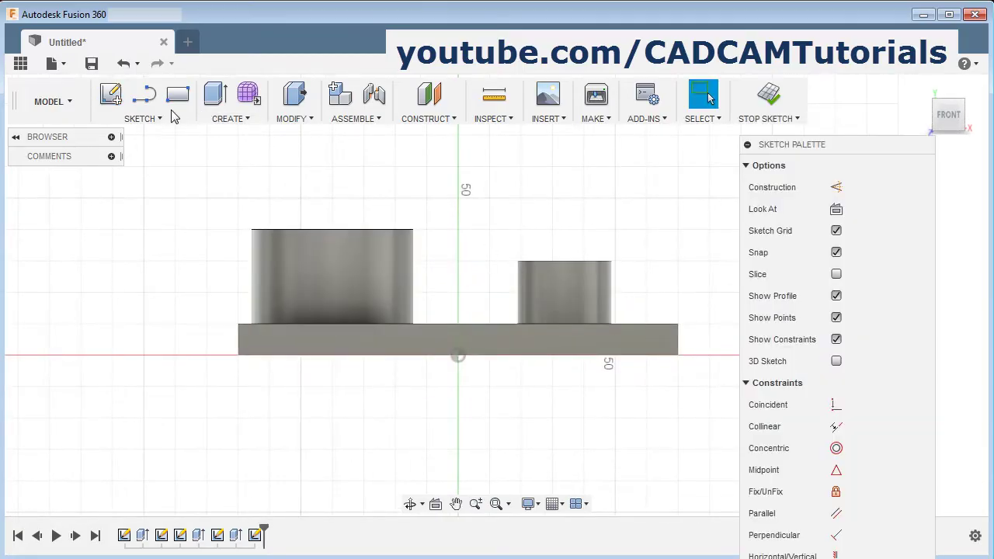
left_click(146, 99)
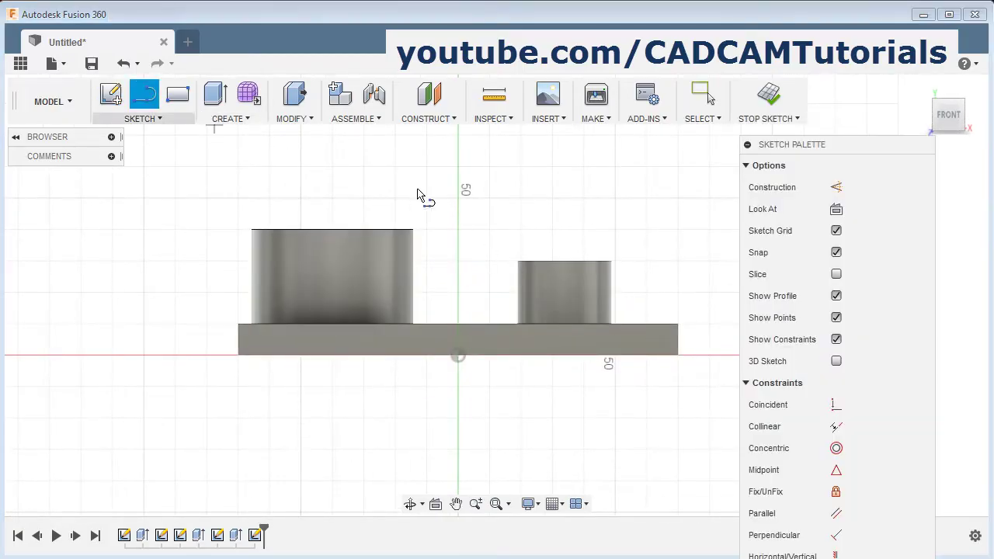
left_click(413, 230)
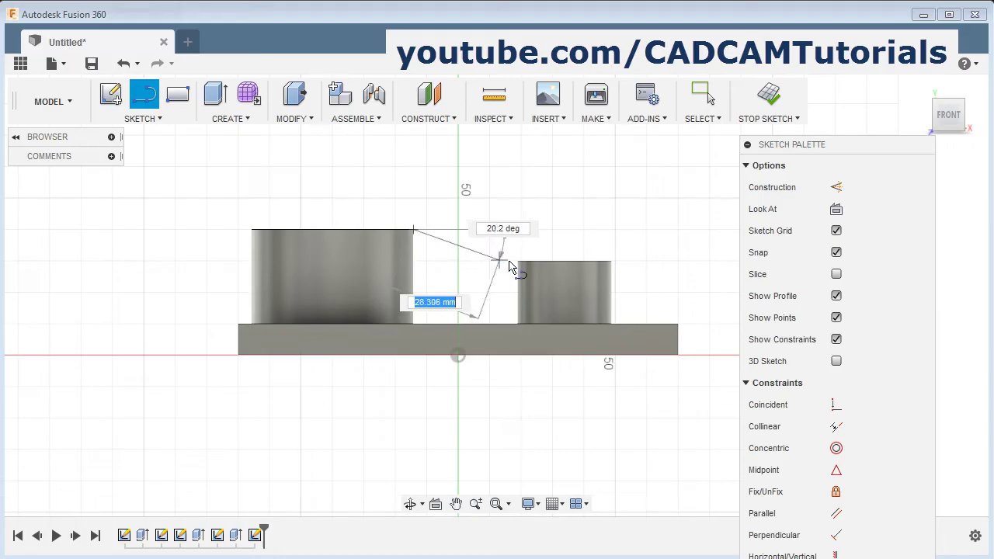
scroll(519, 265, "up", 3)
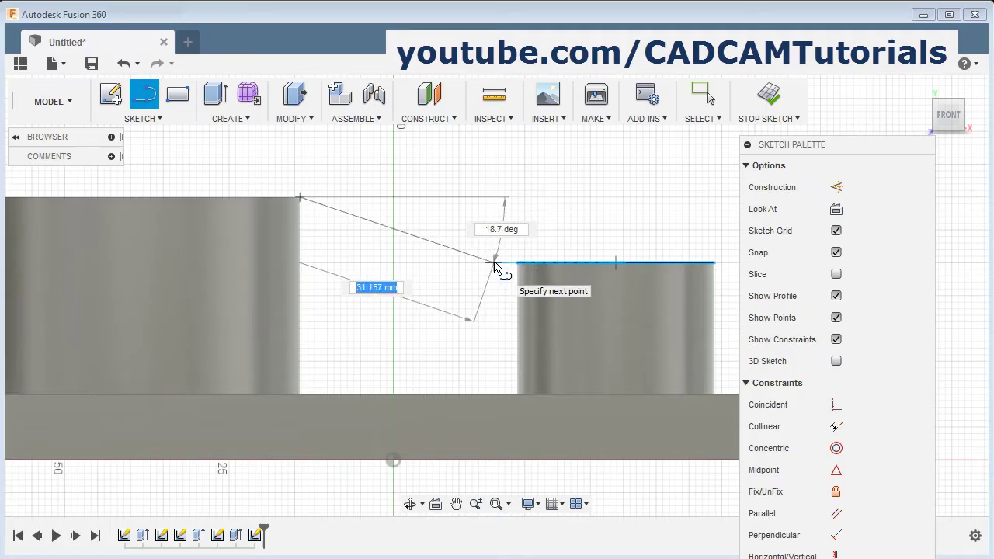
left_click(495, 262)
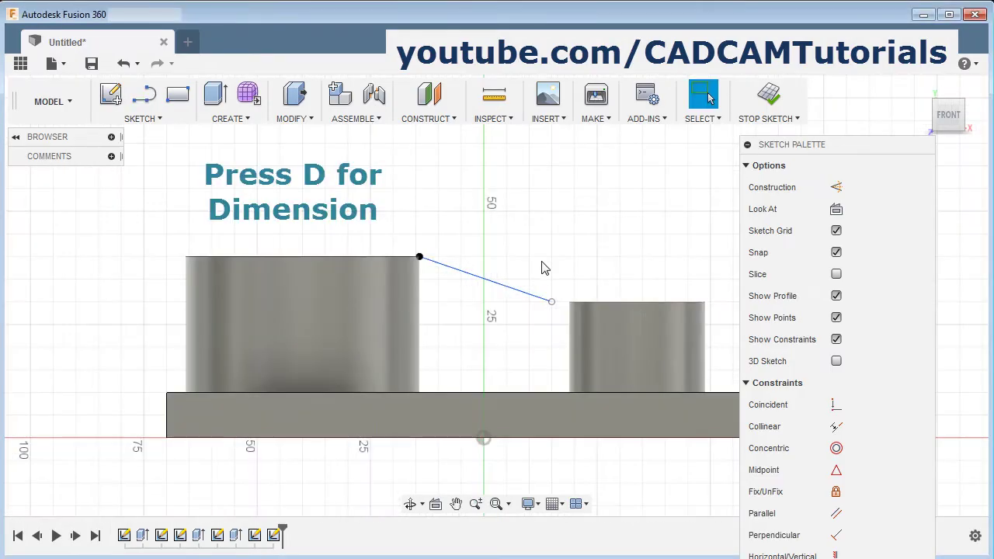
- Dimension the small cylinder's top edge to 30 mm
key("d")
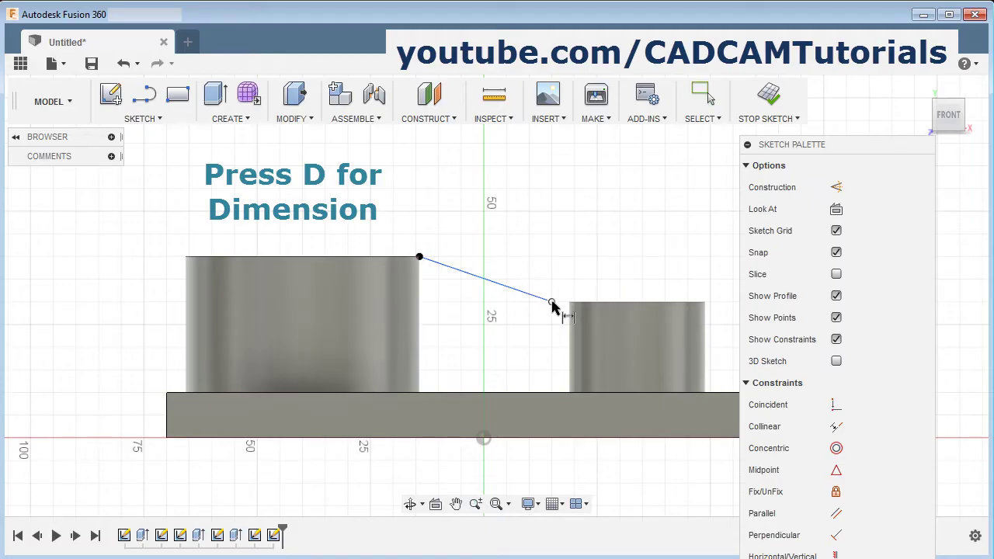
left_click(688, 302)
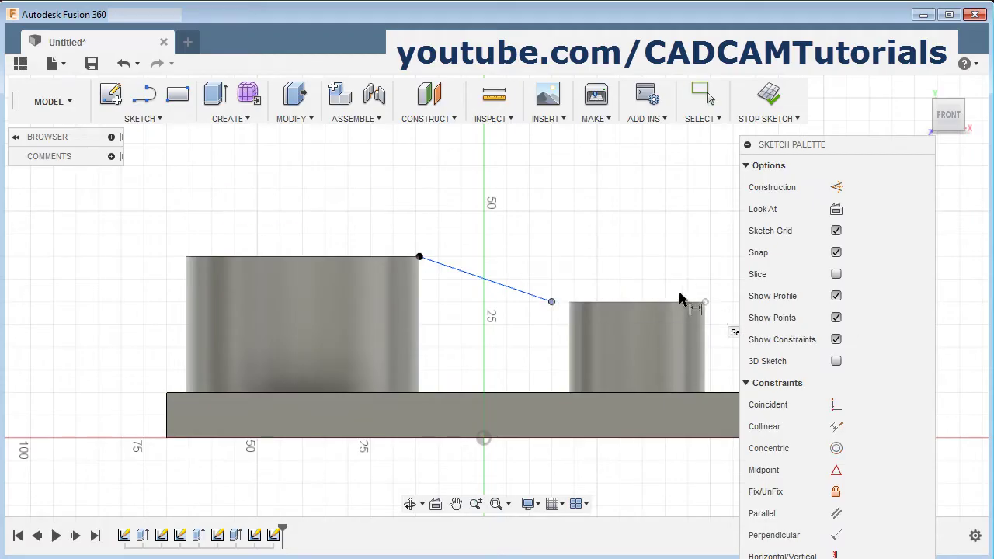
key("Escape")
left_click(641, 307)
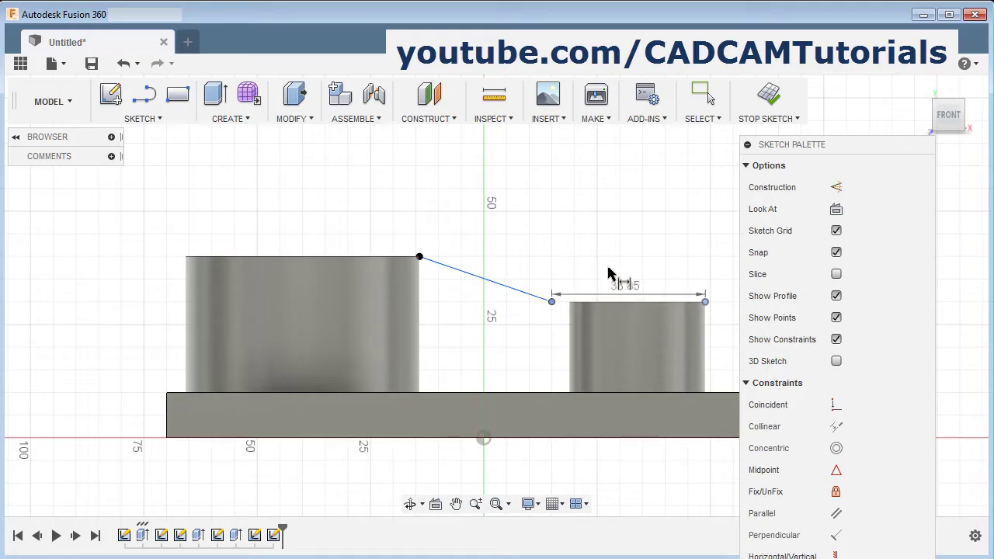
left_click(630, 224)
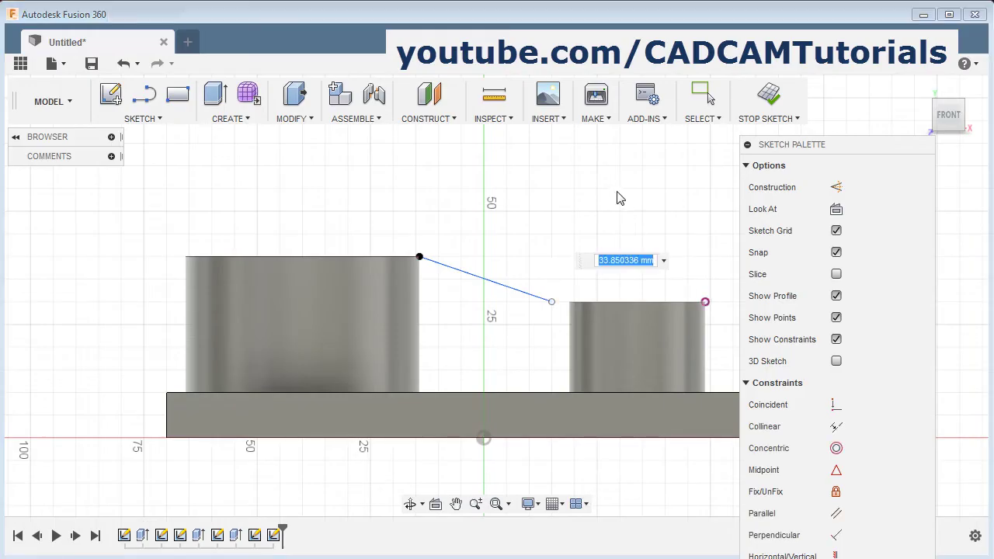
type("3")
key("Return")
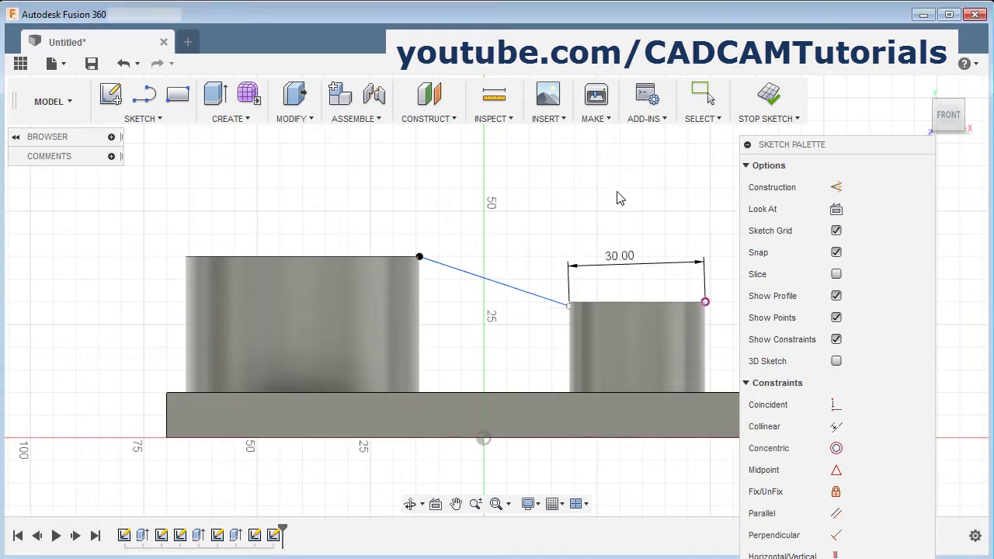
scroll(493, 251, "up", 2)
key("Escape")
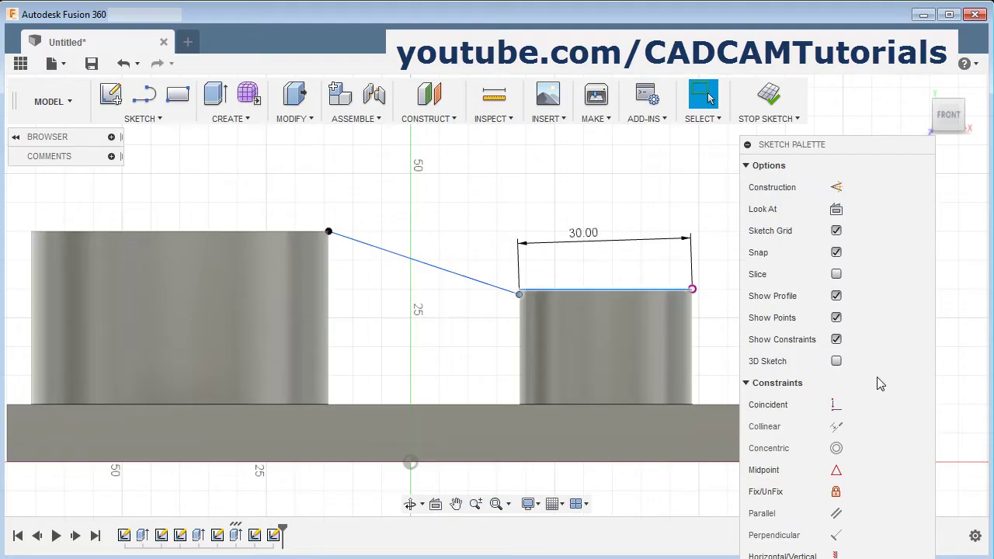
- Make the line's end coincident with the cylinder edge, finish the sketch, and delete the extra short line
left_click(835, 405)
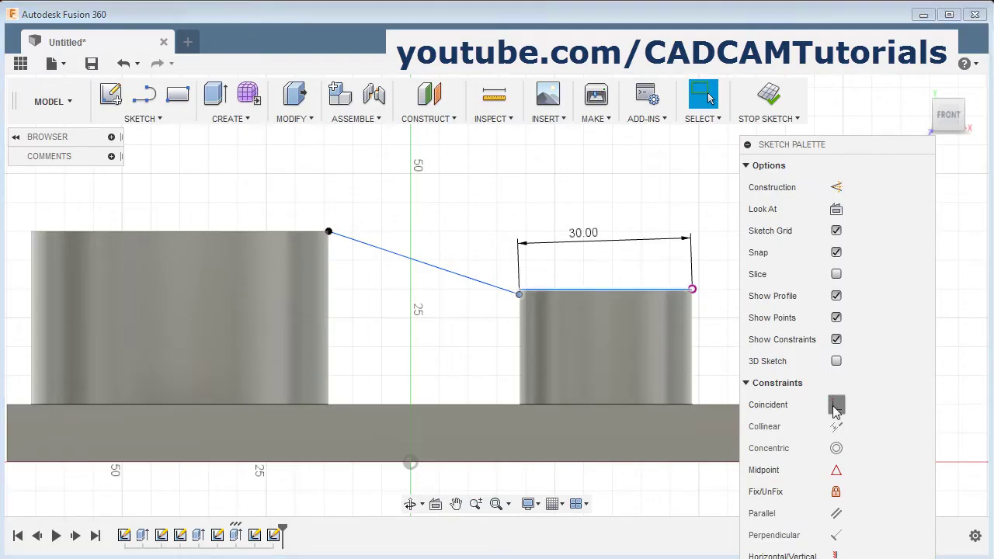
left_click(769, 103)
mouse_move(585, 272)
middle_mouse_down("shift")
mouse_move(654, 272)
mouse_move(632, 295)
mouse_move(656, 348)
middle_mouse_up("shift")
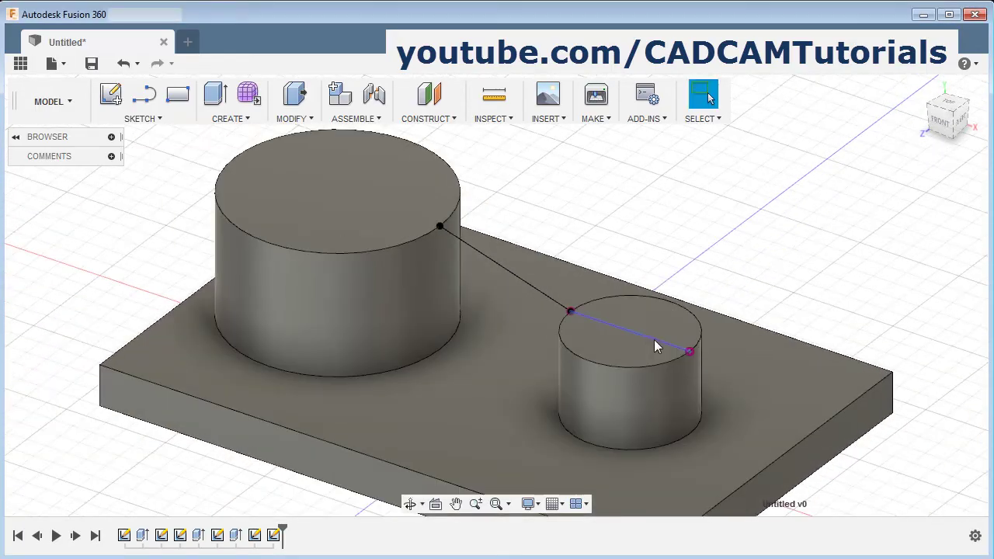
left_click(646, 339)
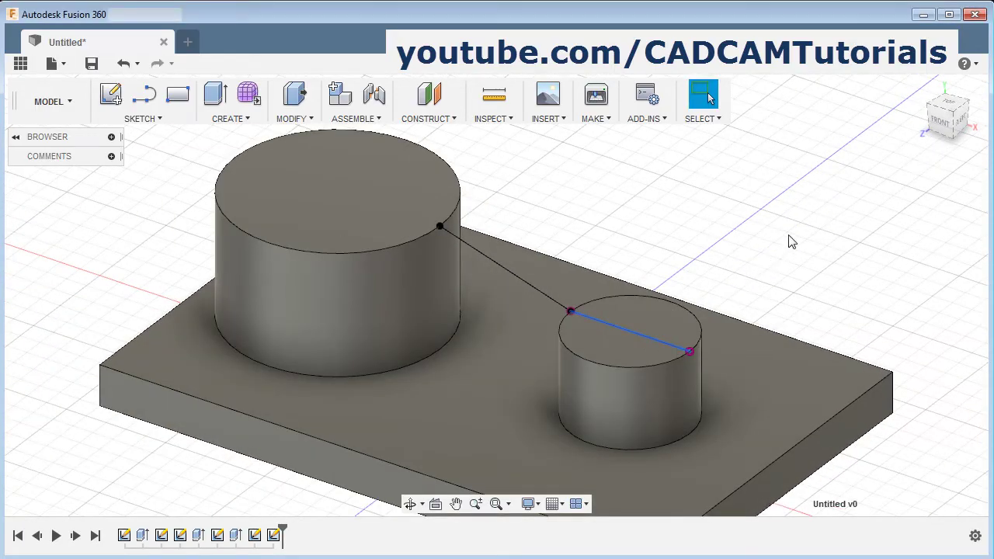
key("Delete")
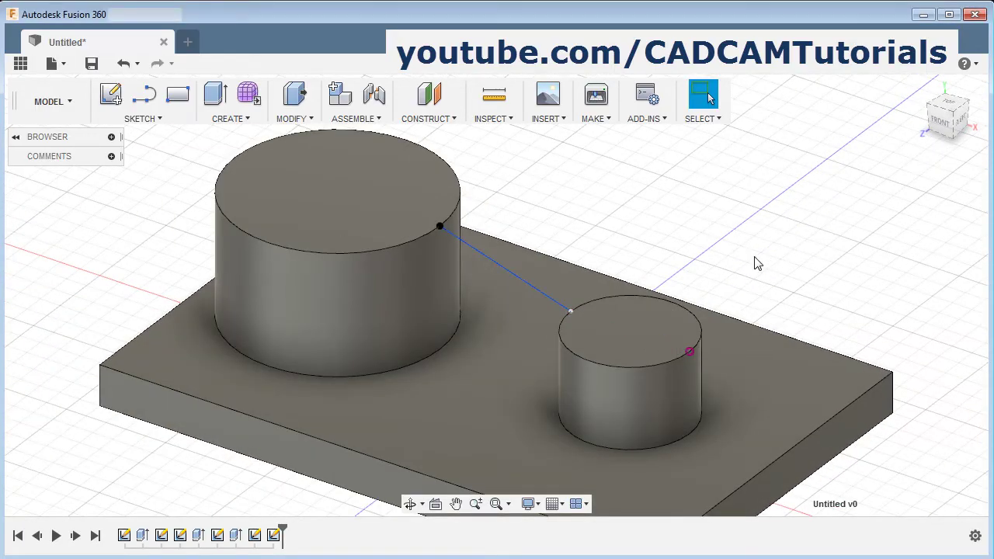
- Create a rib along the connecting line with a fixed 30 mm depth and symmetric 10 mm thickness
left_click(227, 118)
left_click(235, 232)
left_click(532, 293)
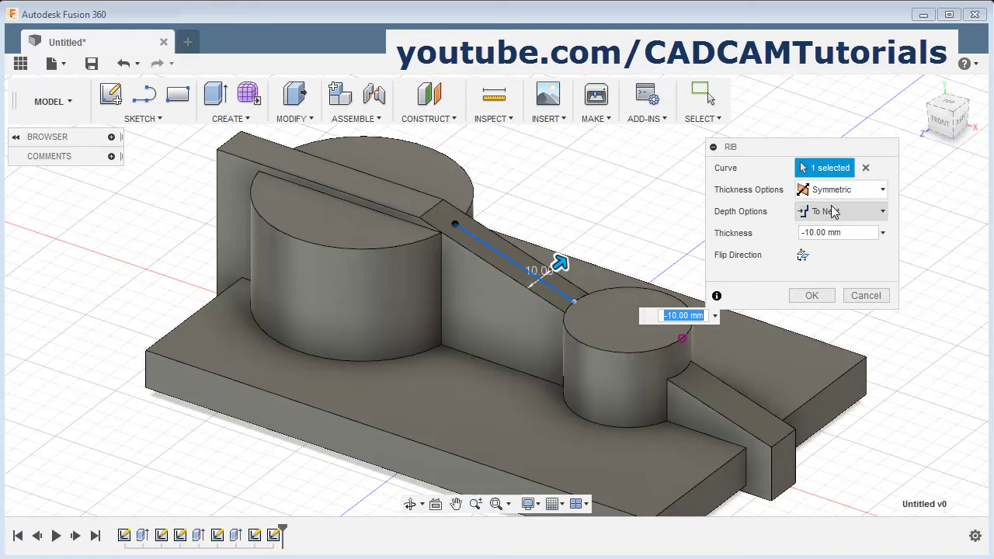
left_click(881, 214)
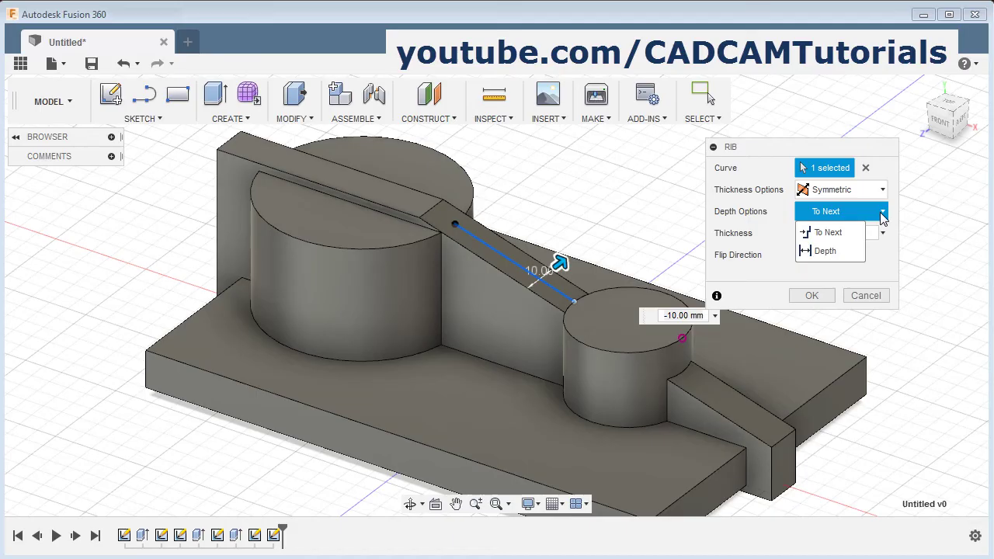
left_click(825, 250)
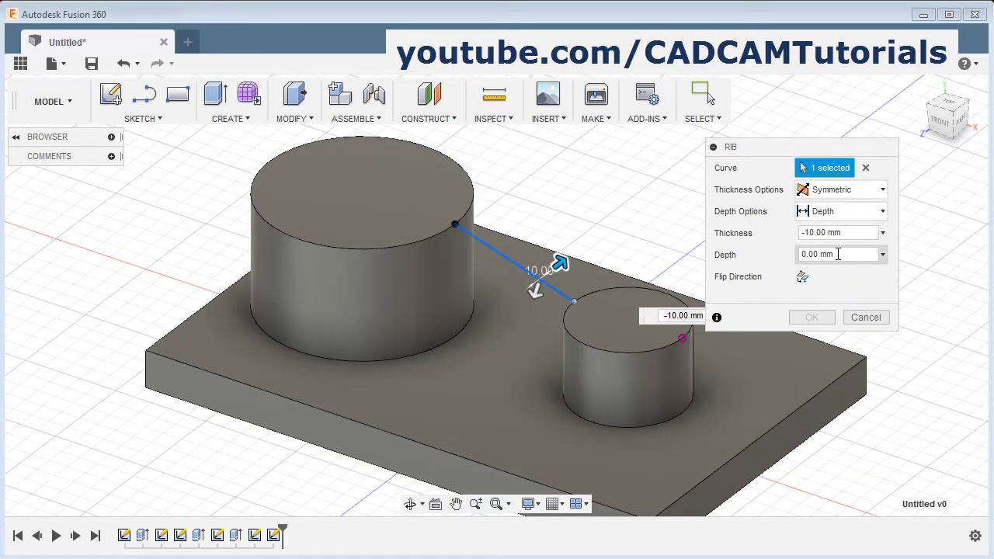
left_click(843, 254)
middle_click_drag(472, 344, 433, 366, "shift")
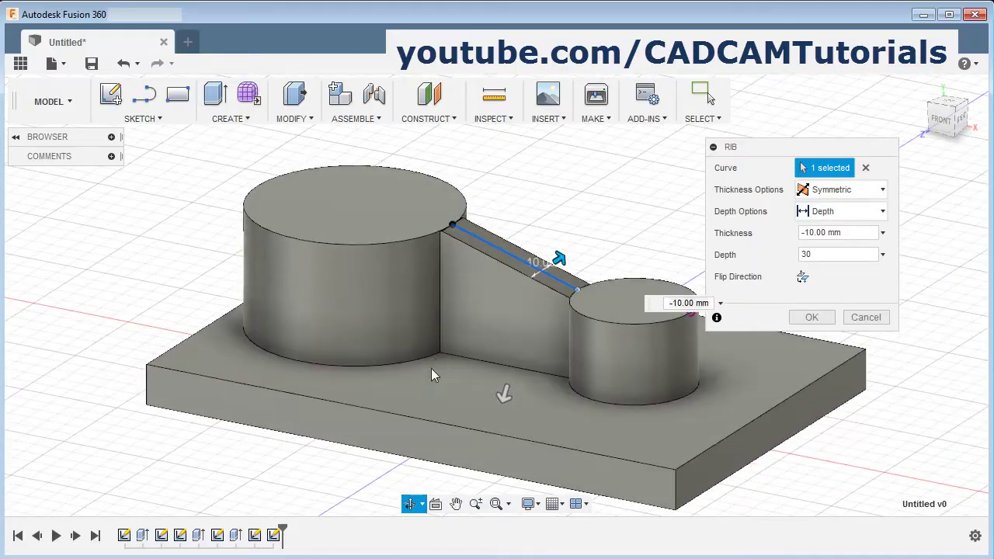
scroll(537, 322, "up", 2)
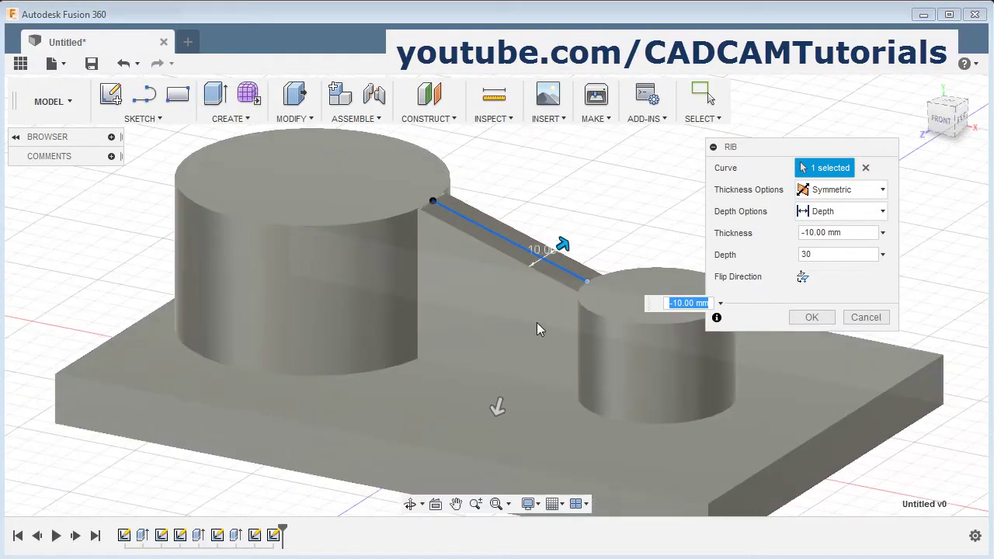
scroll(360, 247, "down", 1)
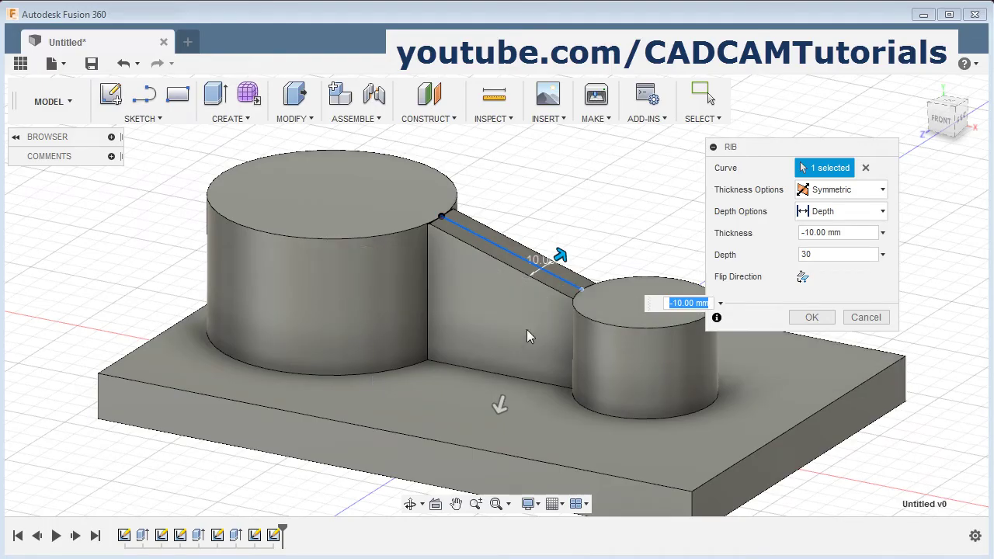
middle_click_drag(472, 311, 497, 302, "shift")
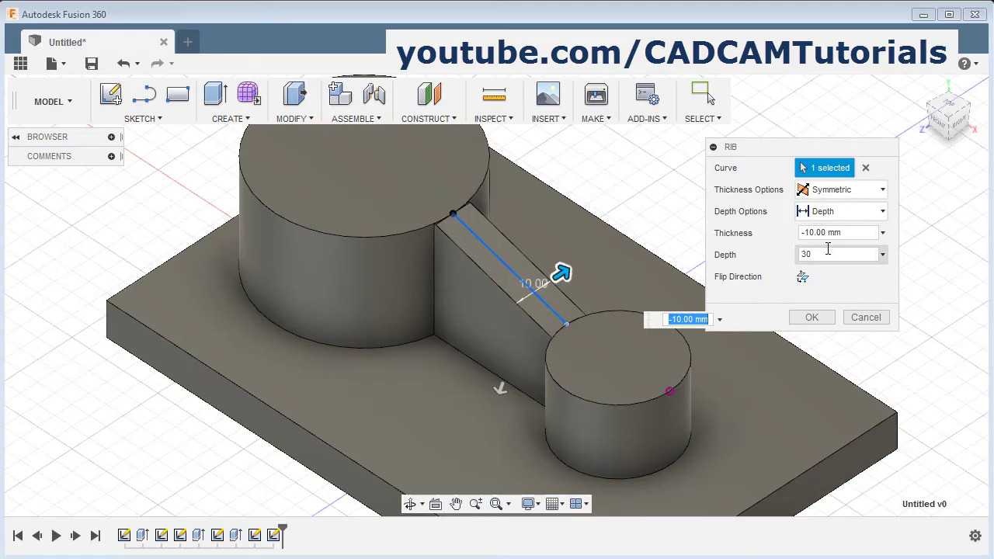
left_click(812, 318)
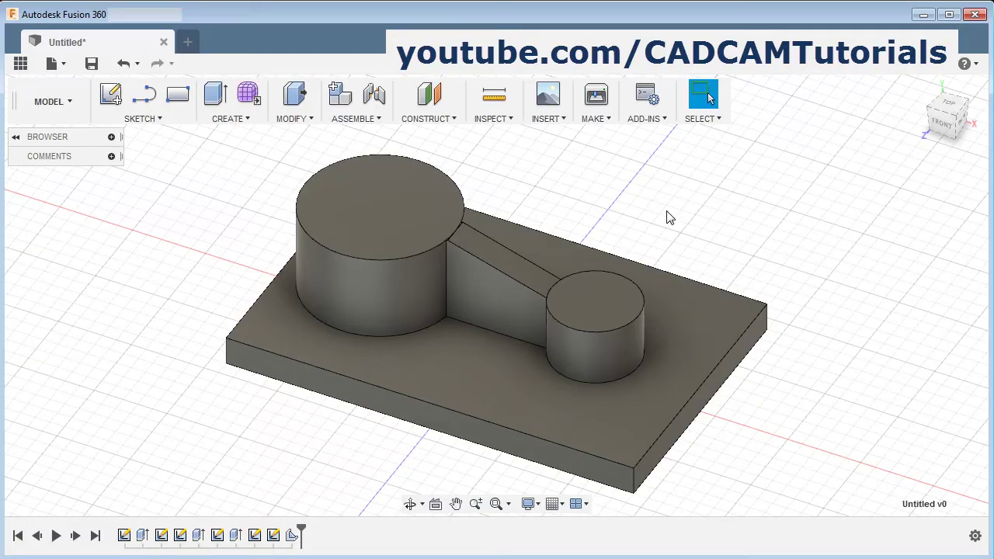
- Delete the cylinder, sketch line and Rib features from the timeline, leaving the plain box
left_click(293, 535)
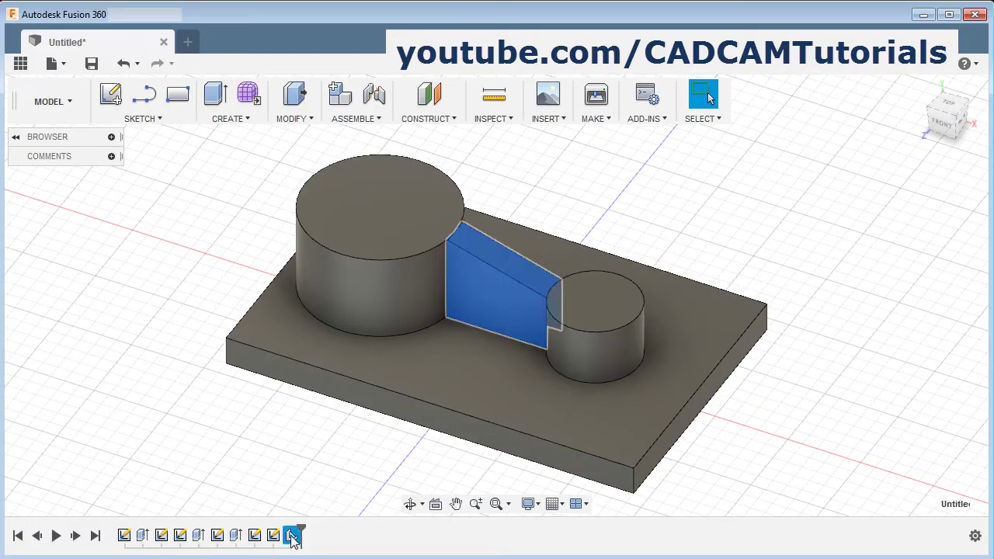
left_click(198, 536, "shift")
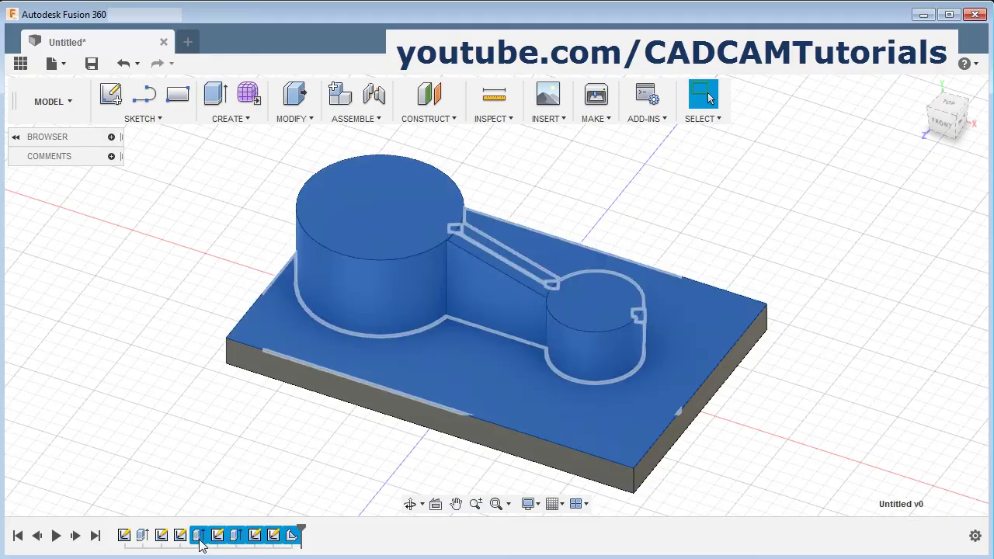
right_click(246, 536)
left_click(276, 469)
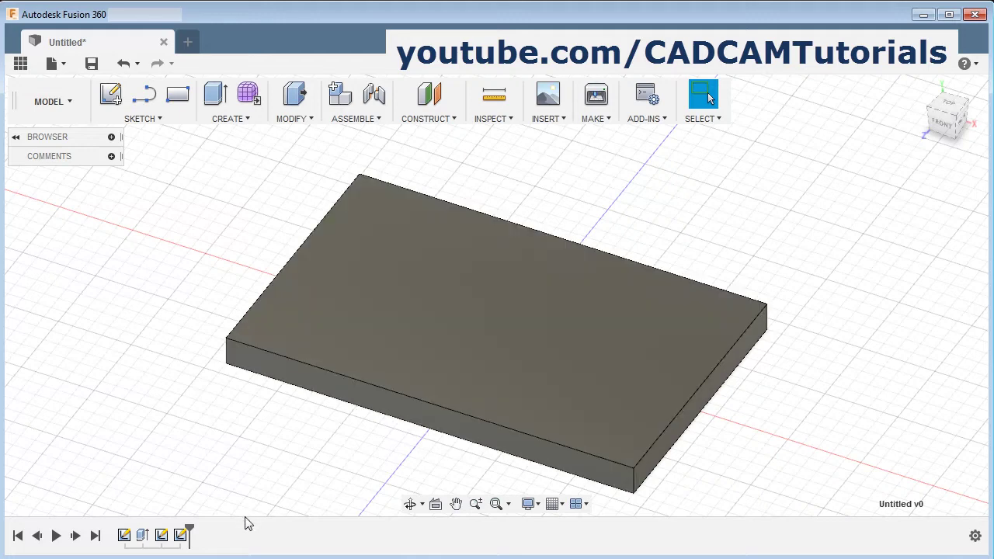
- Change the box extrude's distance from 10 mm to 30 mm
double_click(142, 535)
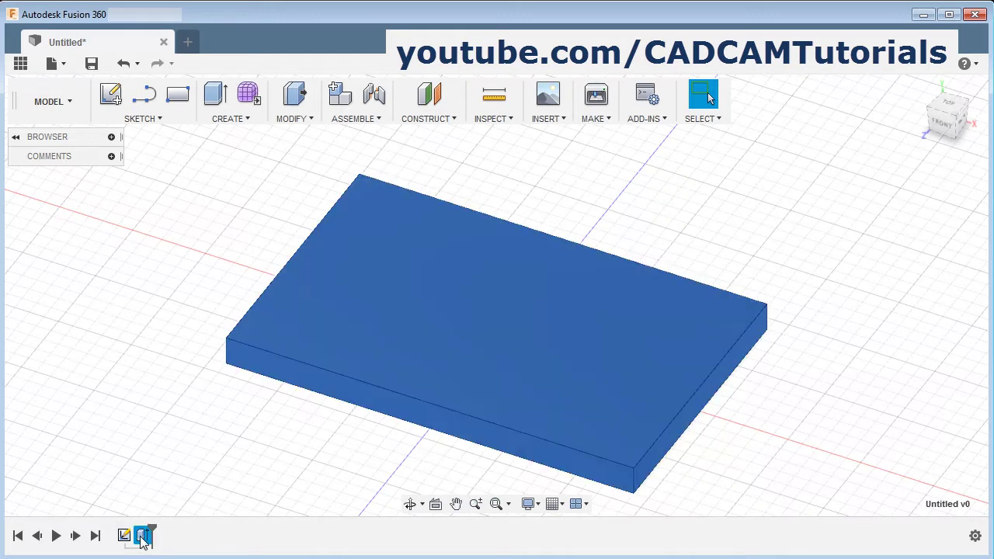
left_click_drag(820, 258, 747, 255)
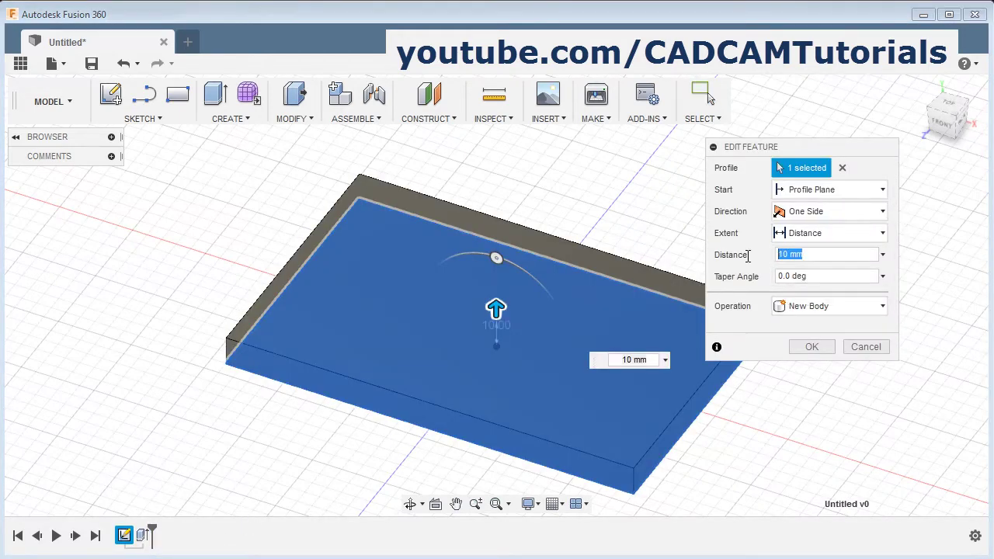
type("30")
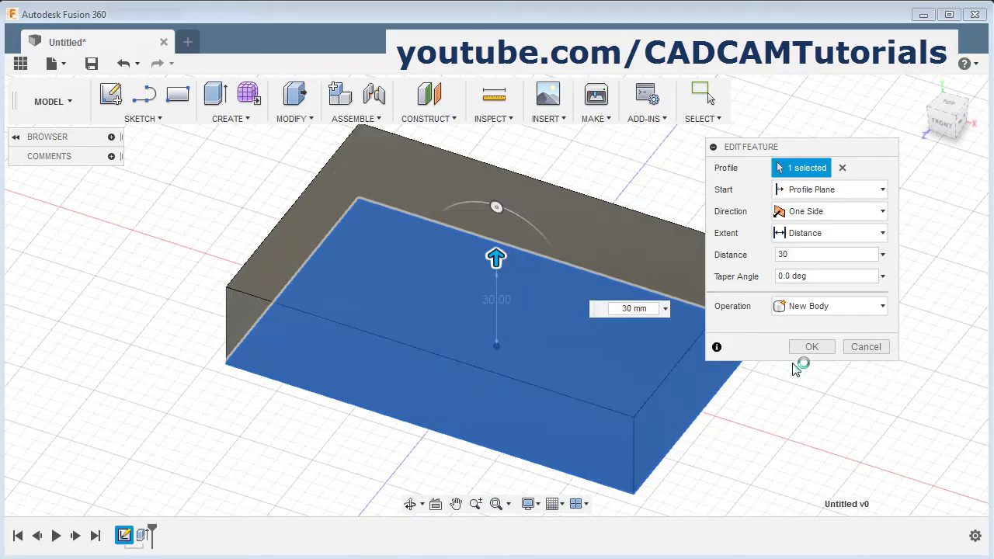
left_click(812, 346)
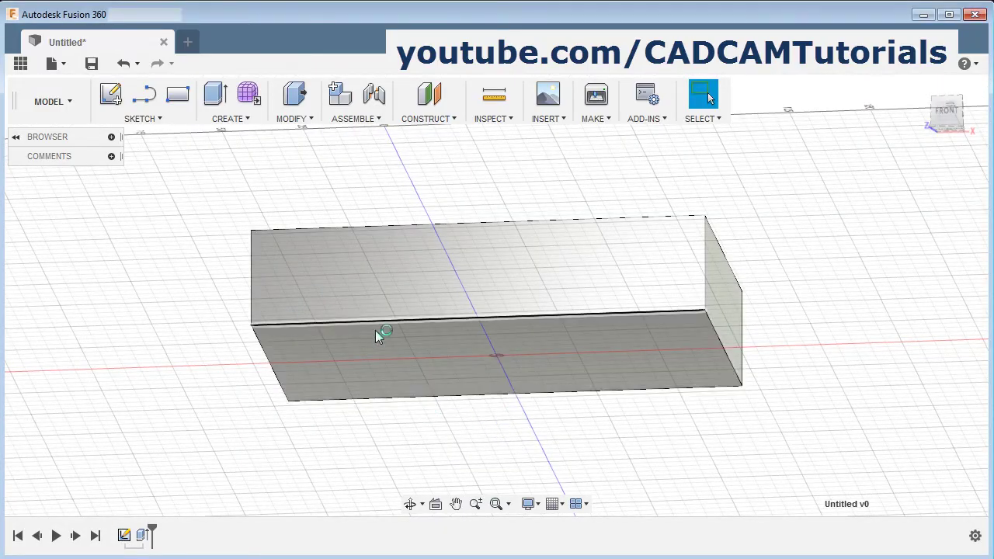
- Start a fillet on the block's top and vertical edges and enter a 10 mm radius
left_click(295, 118)
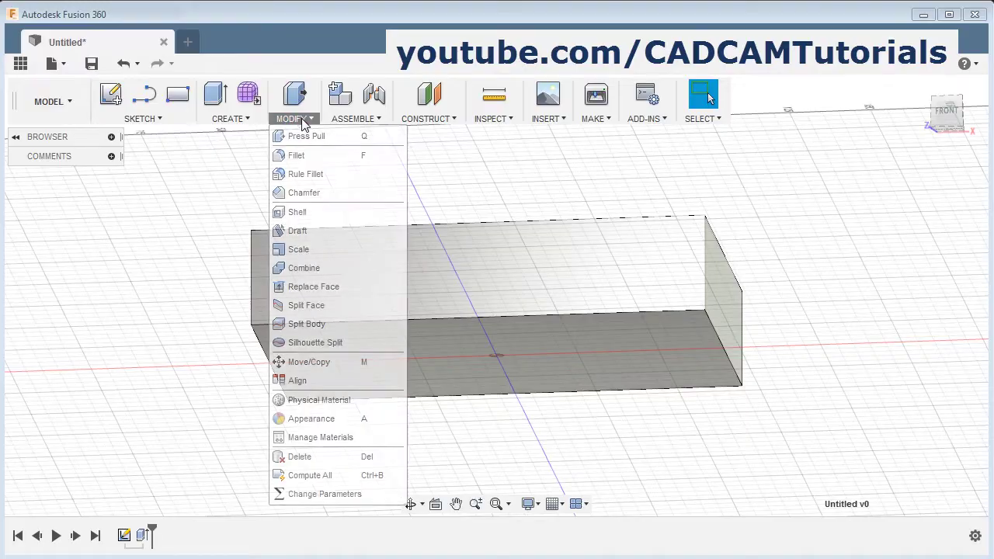
left_click(311, 158)
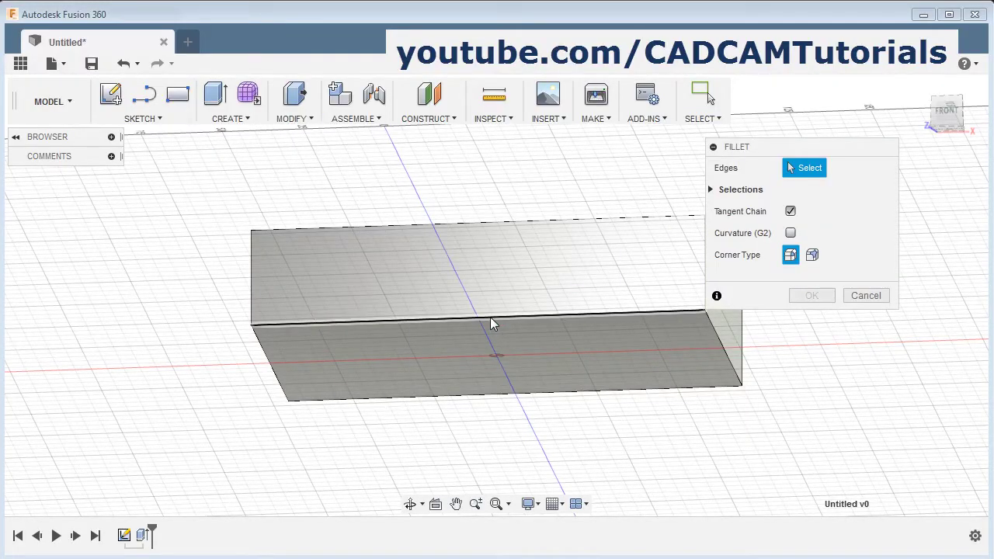
left_click(417, 319)
left_click(252, 286)
left_click(269, 362)
left_click(658, 397)
left_click(743, 374)
middle_click_drag(650, 422, 670, 404, "shift")
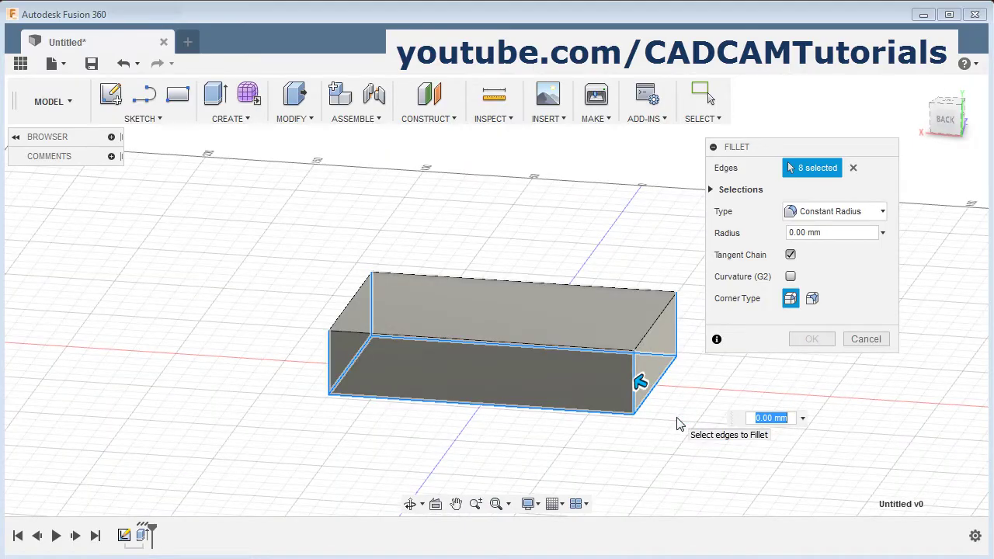
type("10")
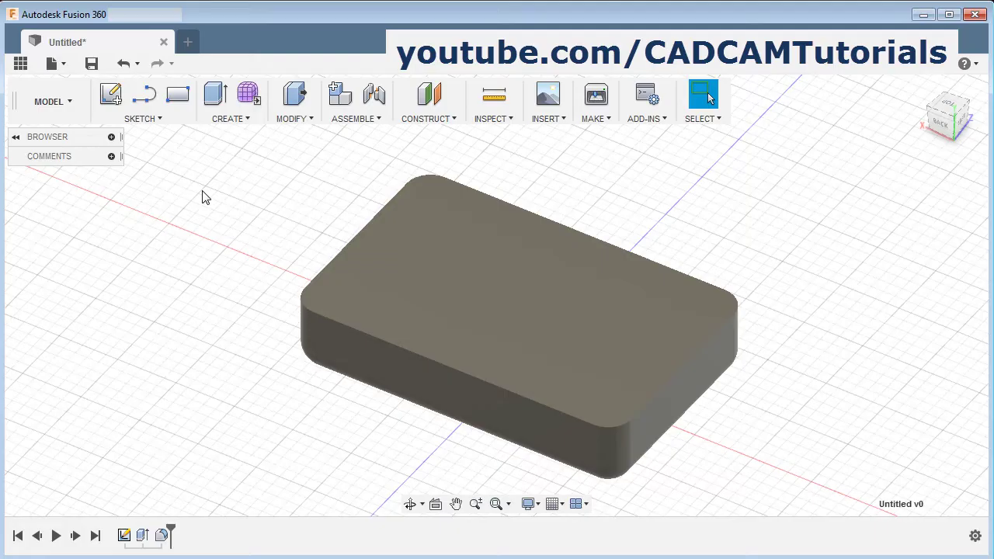
- Start a Shell on the block with the top face removed
left_click(294, 119)
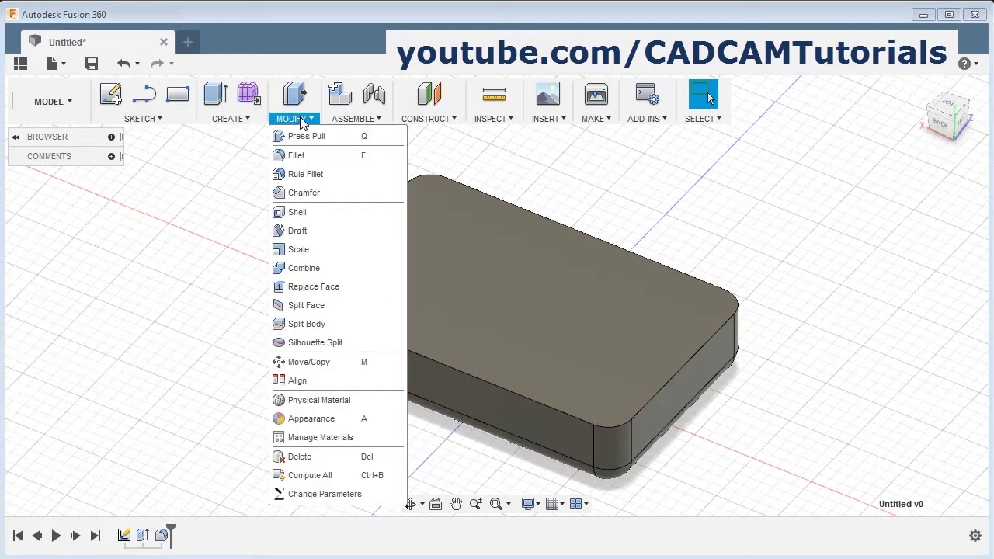
left_click(305, 214)
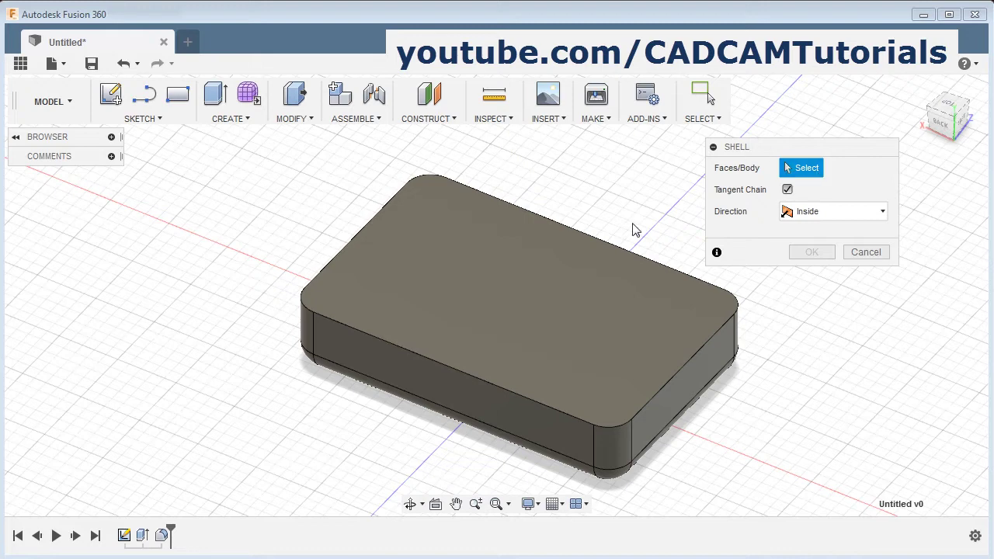
left_click(531, 307)
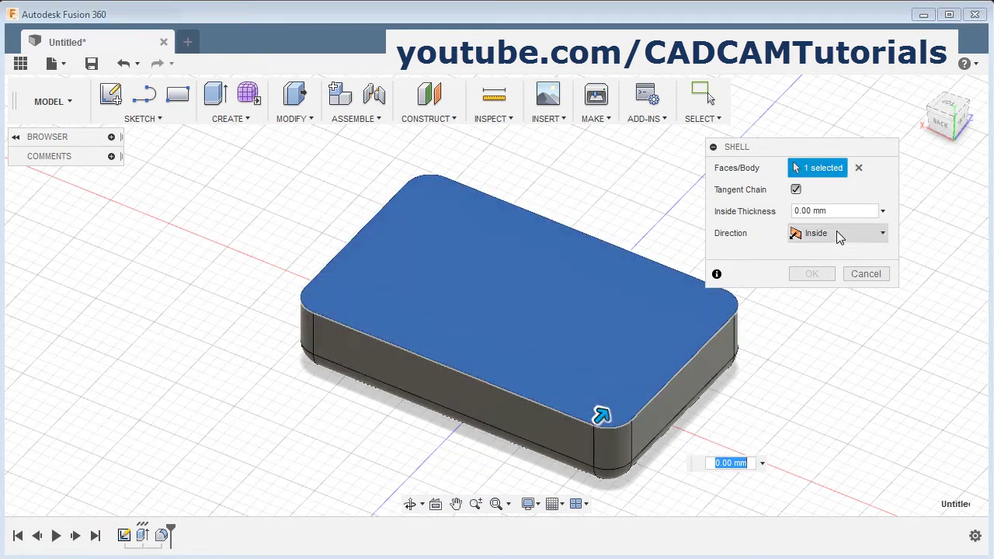
left_click_drag(837, 210, 765, 211)
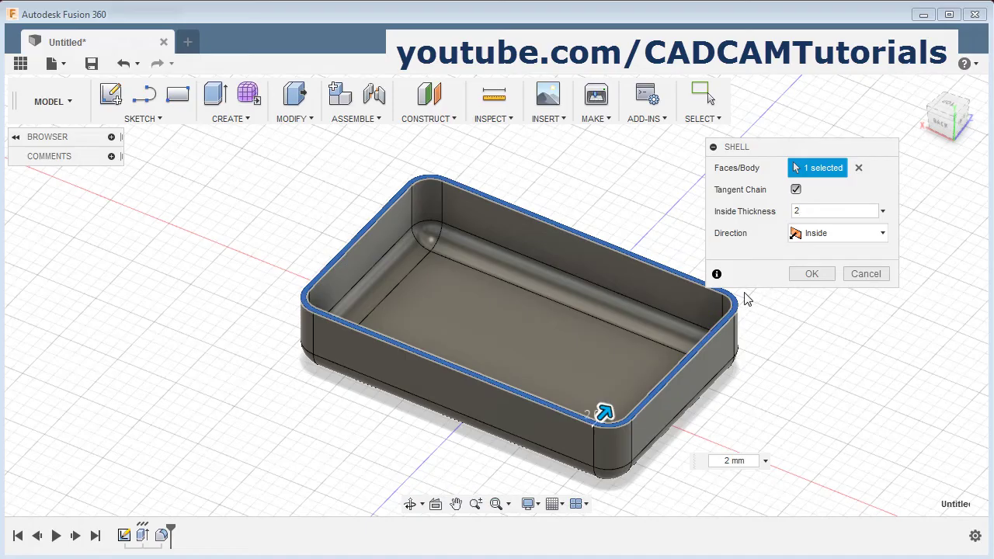
- Set the shell thickness to 2 mm with direction Inside and confirm it
scroll(781, 324, "up", 5)
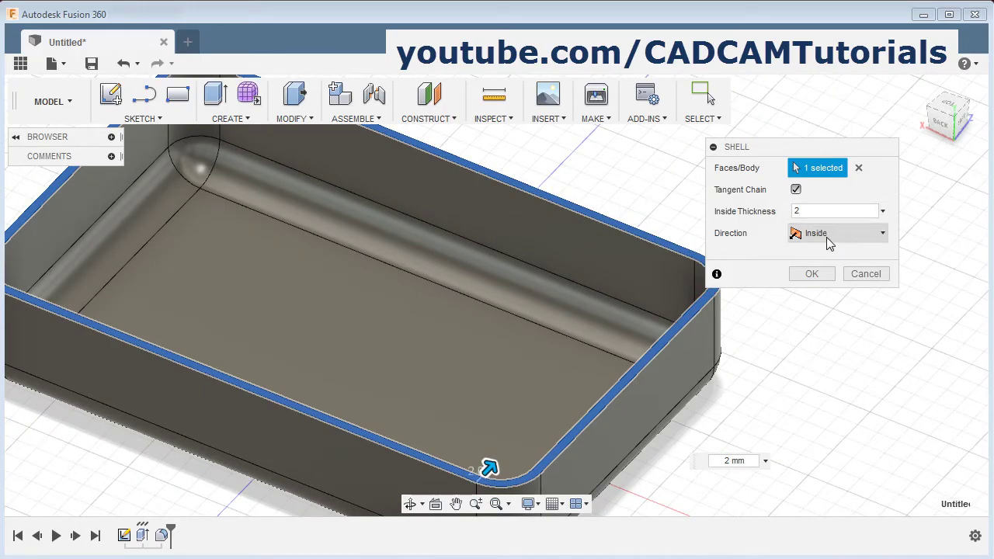
left_click(842, 232)
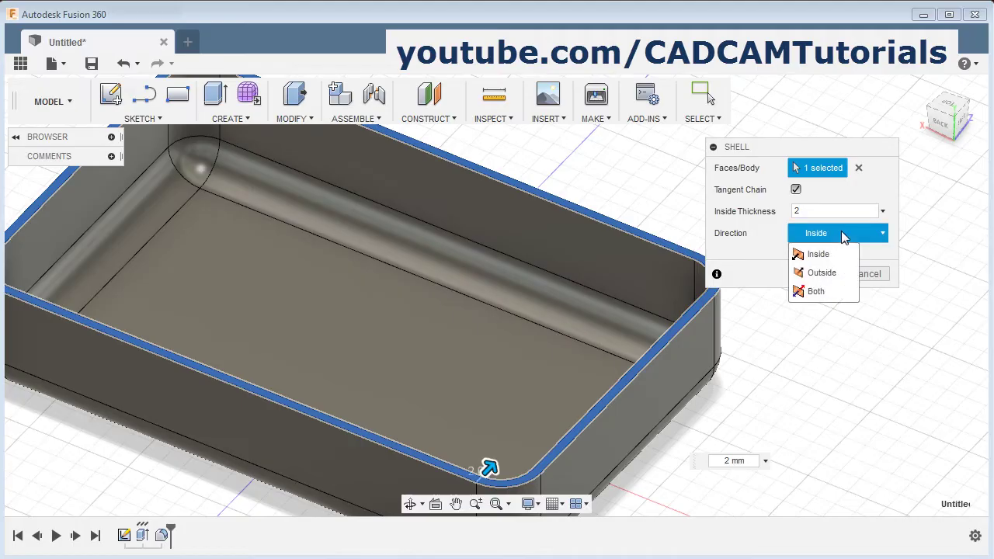
left_click(817, 275)
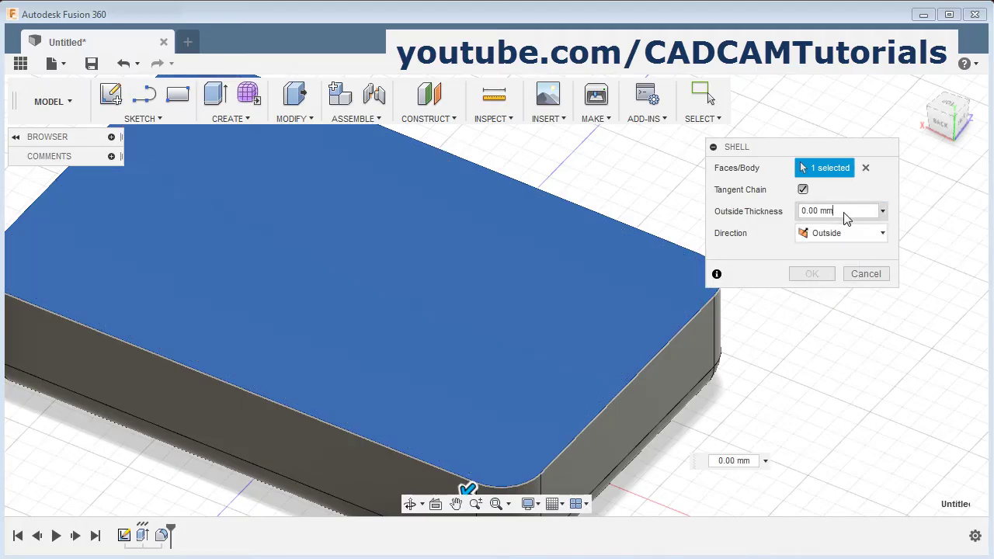
type("2")
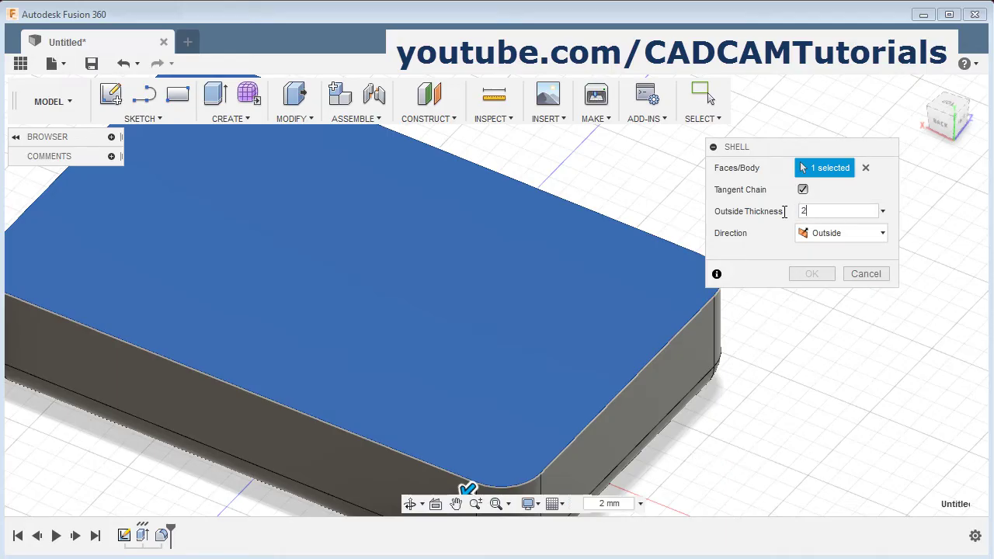
left_click(838, 236)
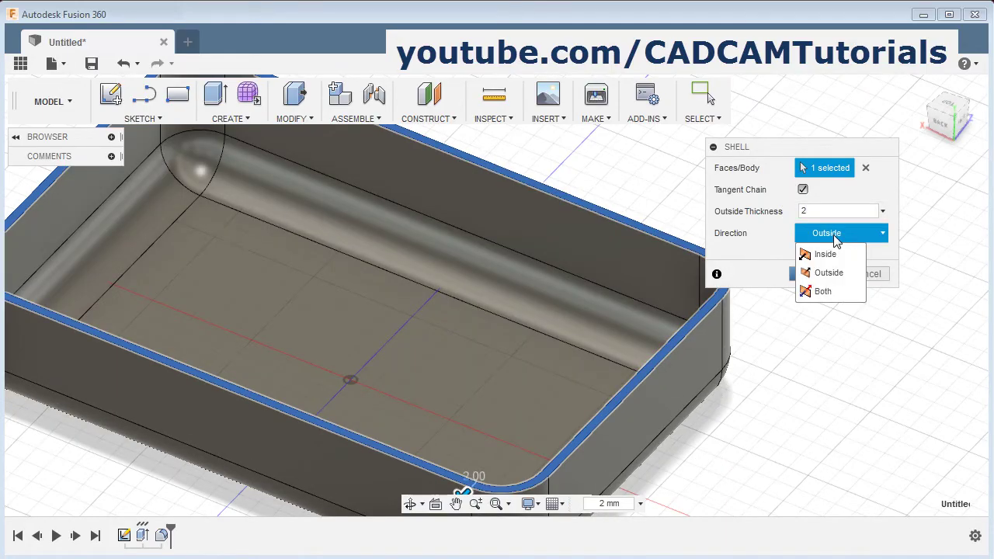
left_click(821, 292)
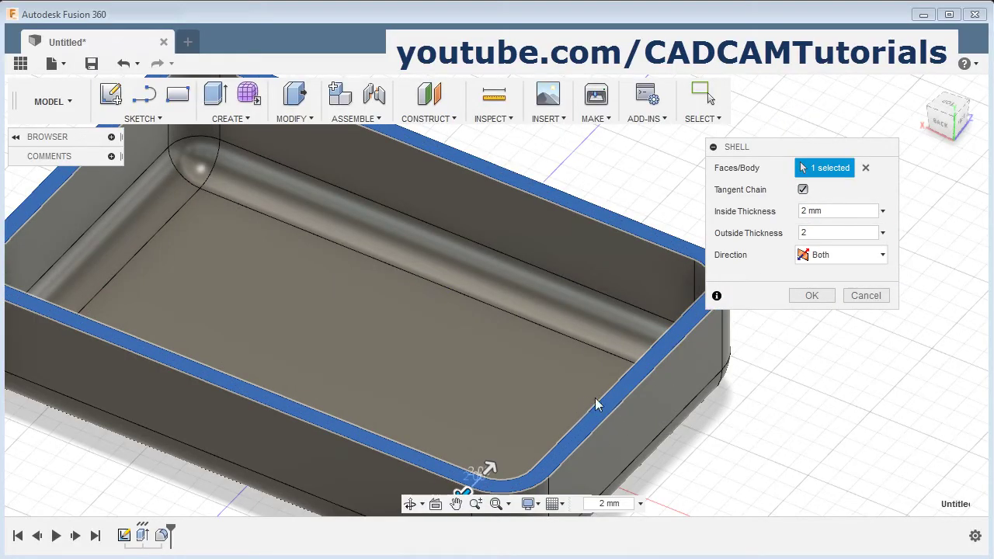
left_click(854, 256)
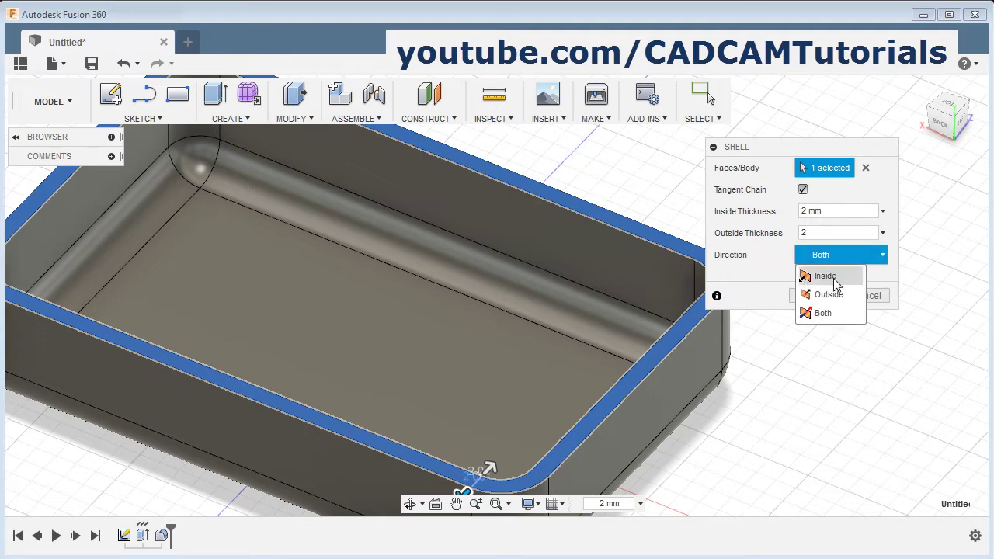
left_click(834, 281)
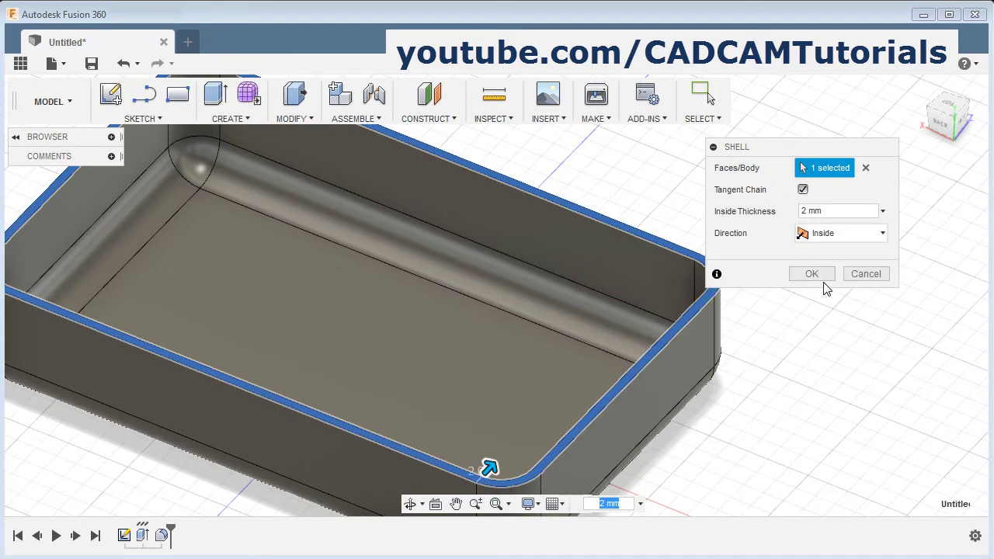
left_click(811, 274)
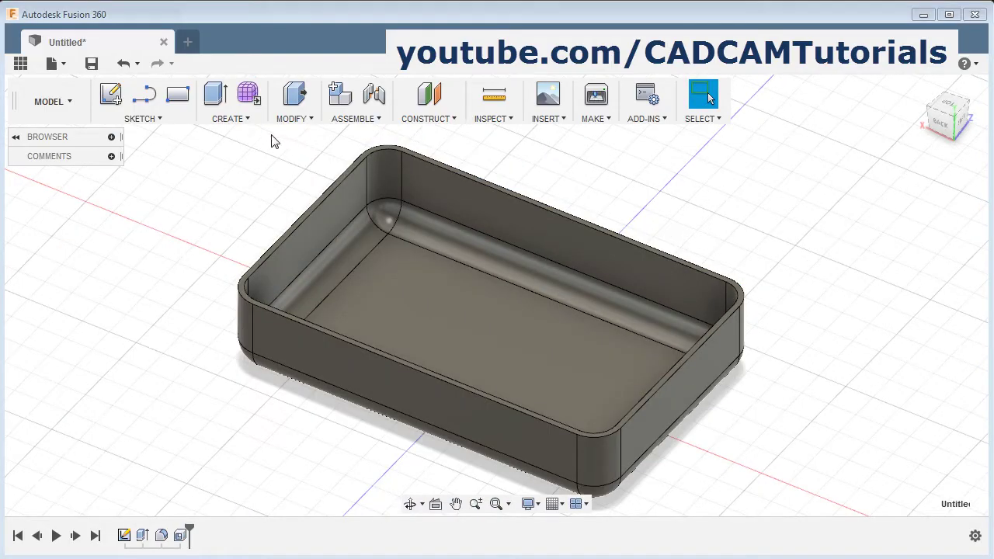
- Close the Create menu and start a new sketch
left_click(247, 121)
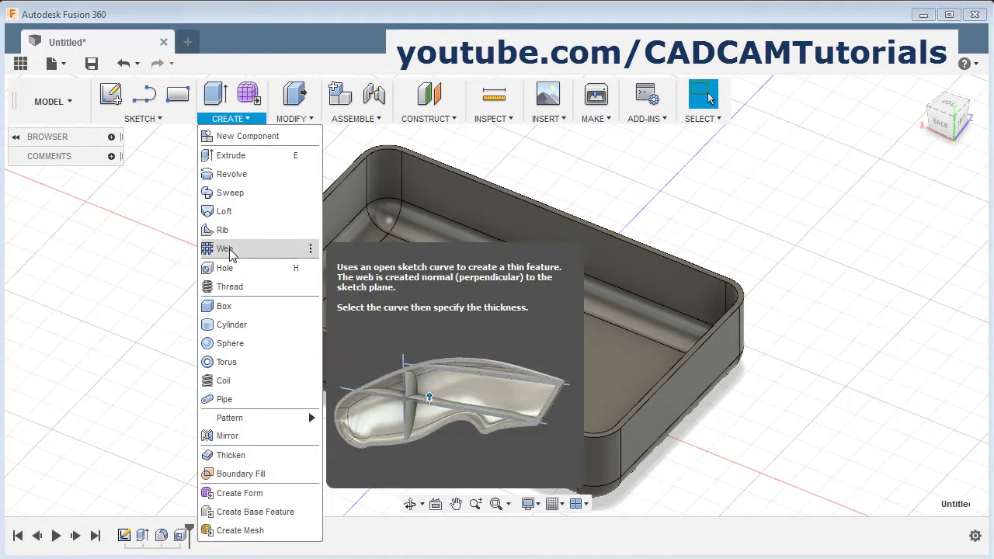
key("Escape")
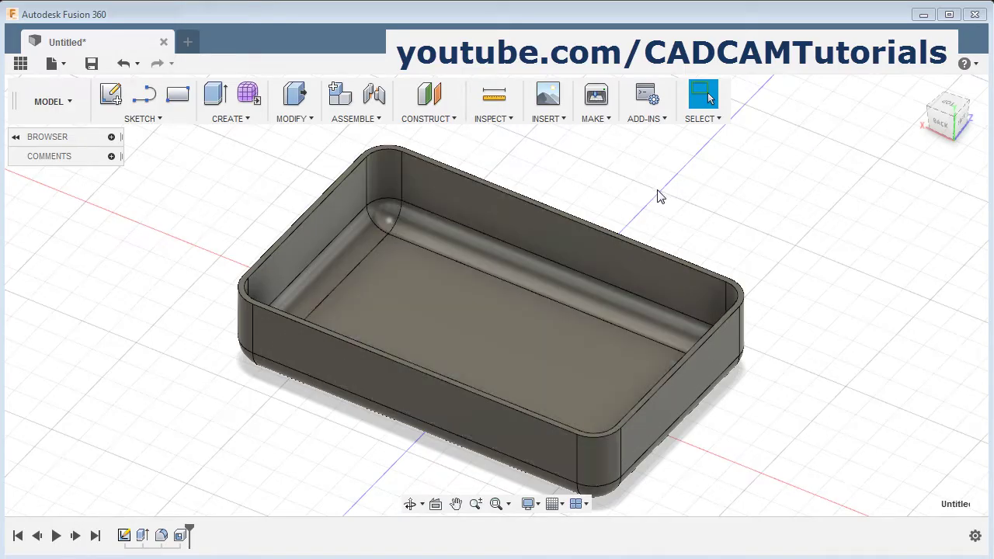
left_click(110, 94)
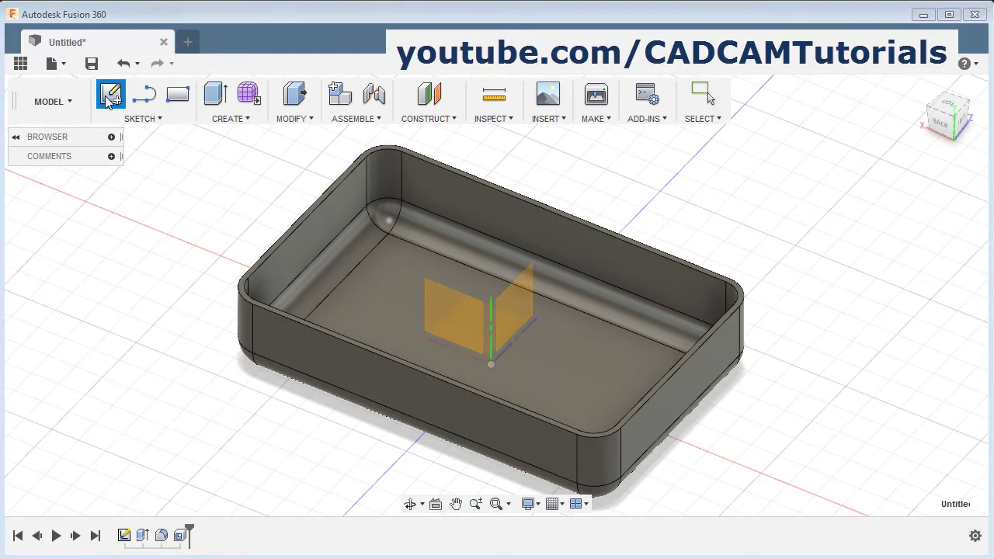
- Sketch on the tray floor and draw the upper and lower long horizontal lines
left_click(603, 230)
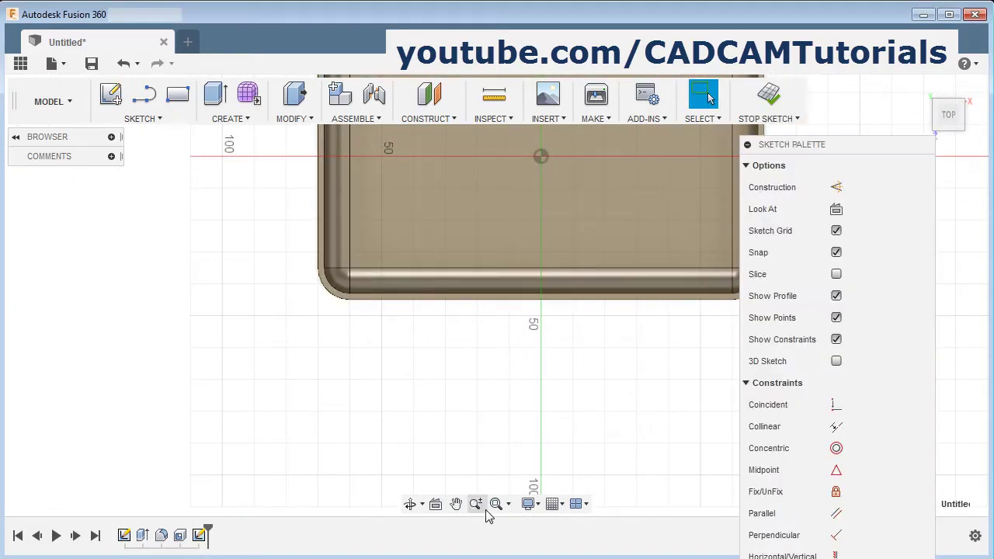
left_click(501, 503)
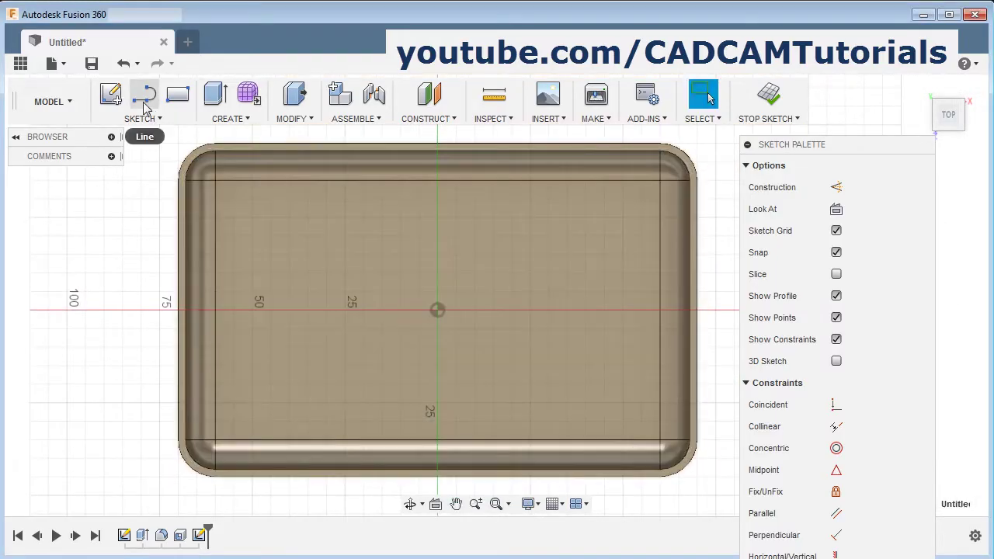
left_click(145, 99)
left_click(242, 246)
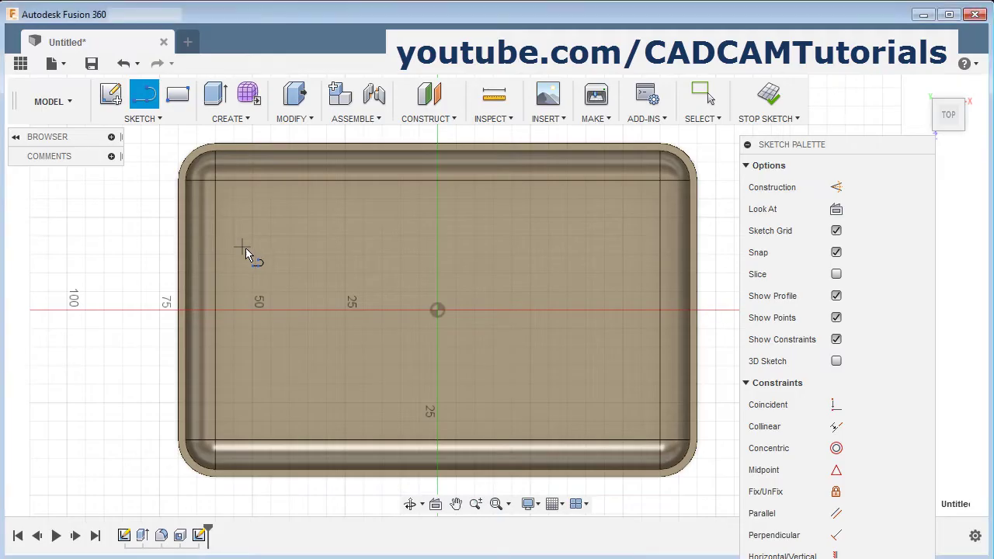
left_click(624, 247)
key("Escape")
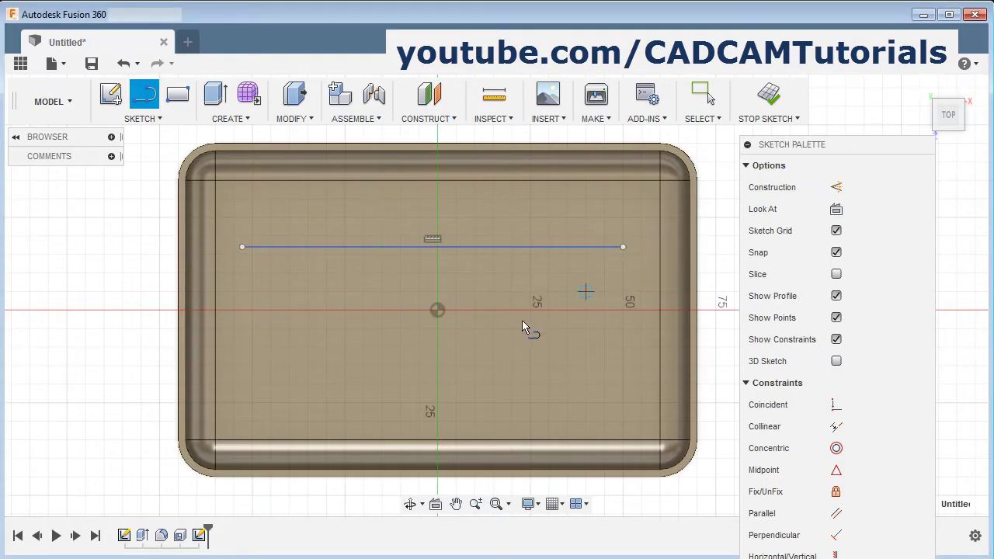
left_click(238, 378)
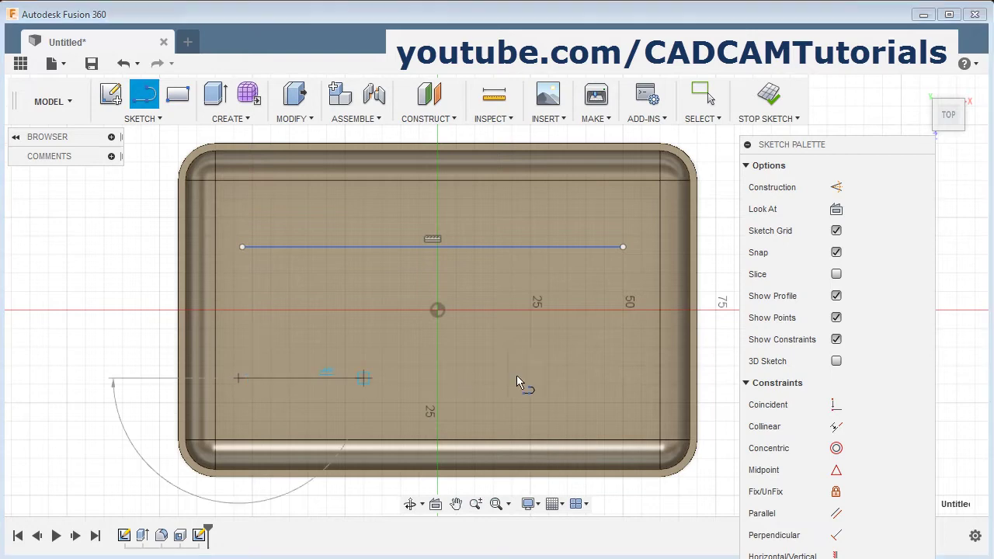
left_click(605, 378)
key("Escape")
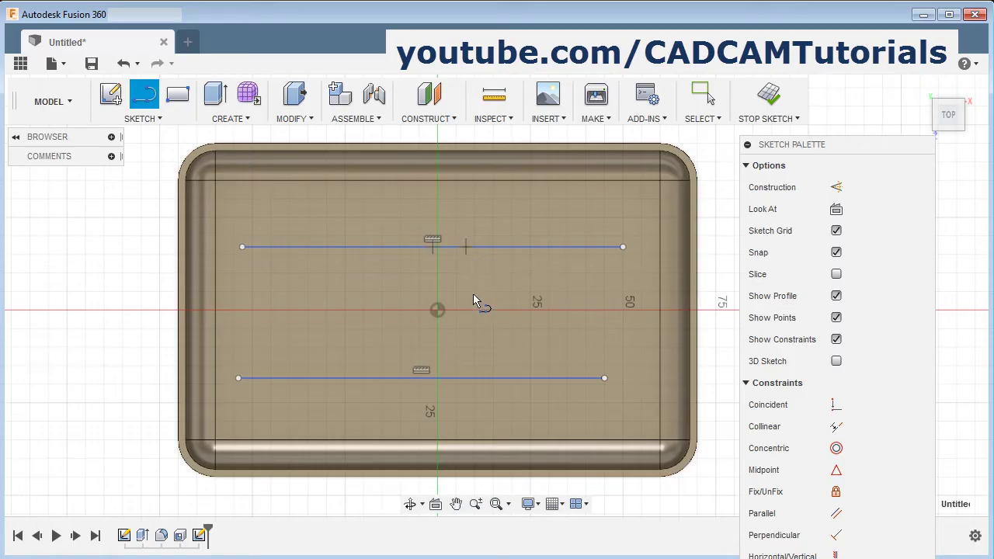
- Add two verticals joining the horizontals, plus short stubs toward the back and front walls
left_click(466, 378)
key("Escape")
left_click(307, 246)
left_click(312, 380)
key("Escape")
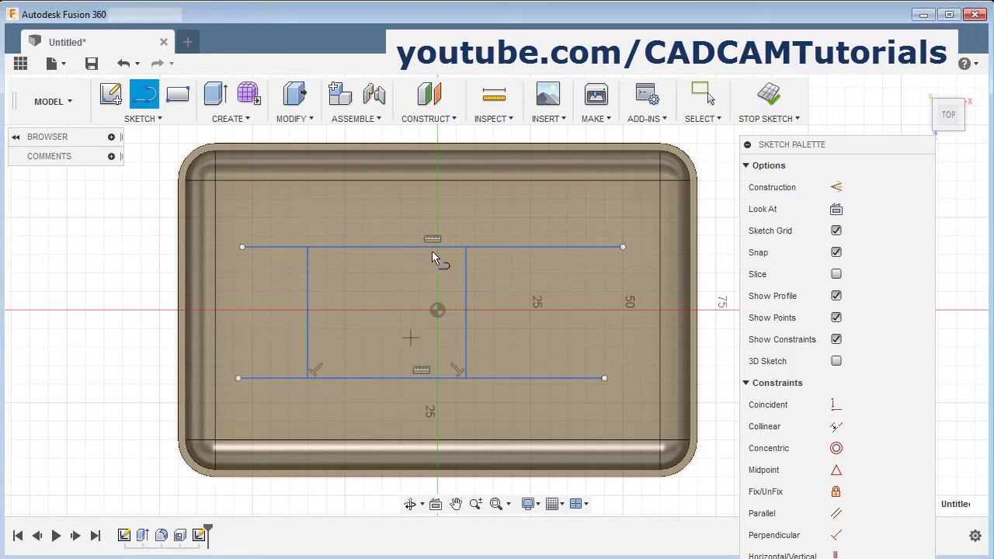
left_click(386, 246)
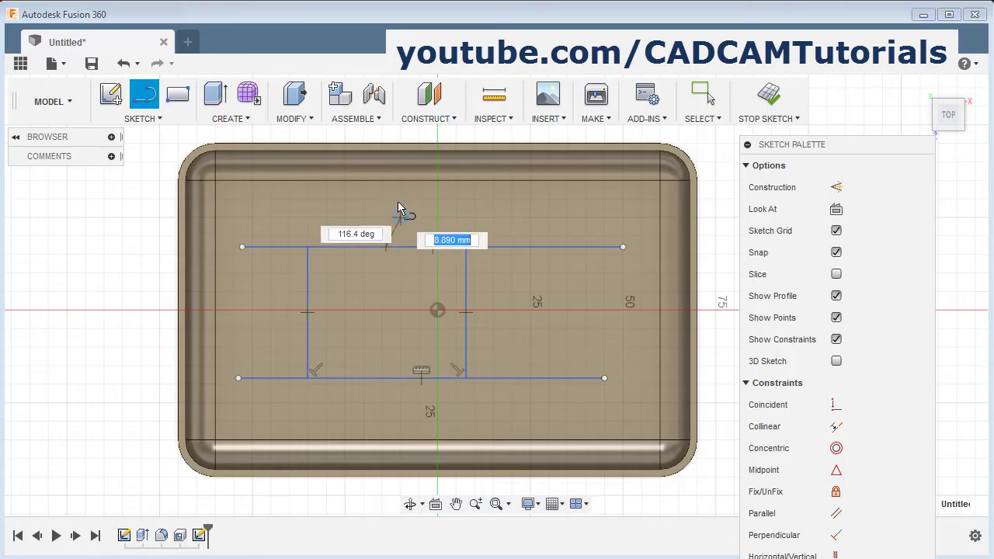
left_click(386, 199)
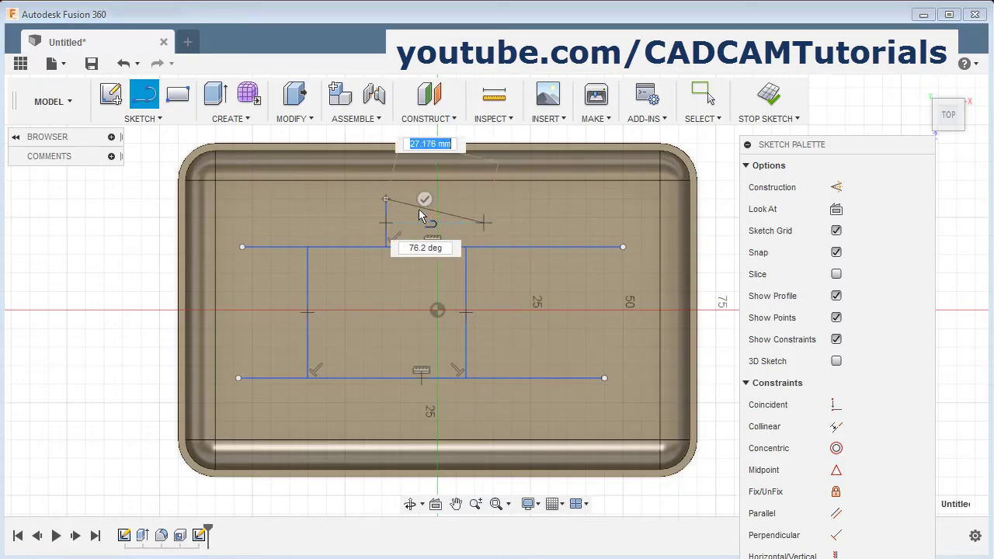
key("Escape")
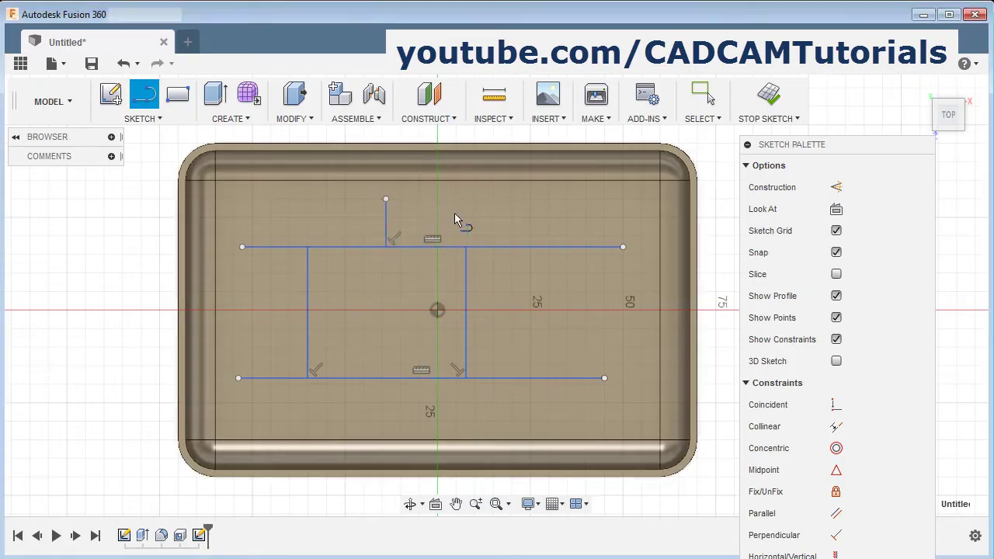
left_click(543, 379)
left_click(543, 421)
key("Escape")
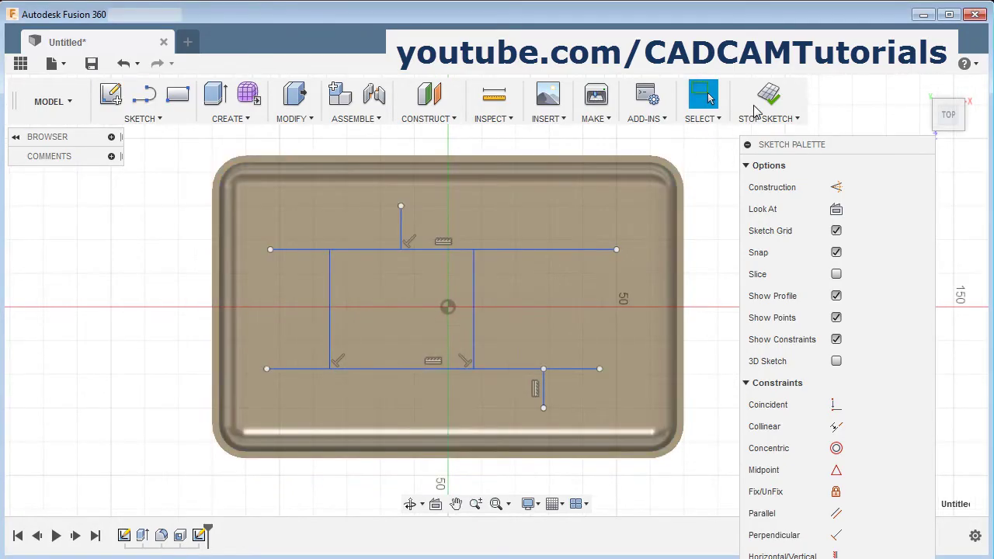
- Finish the divider sketch and view the tray at an angle
left_click(768, 97)
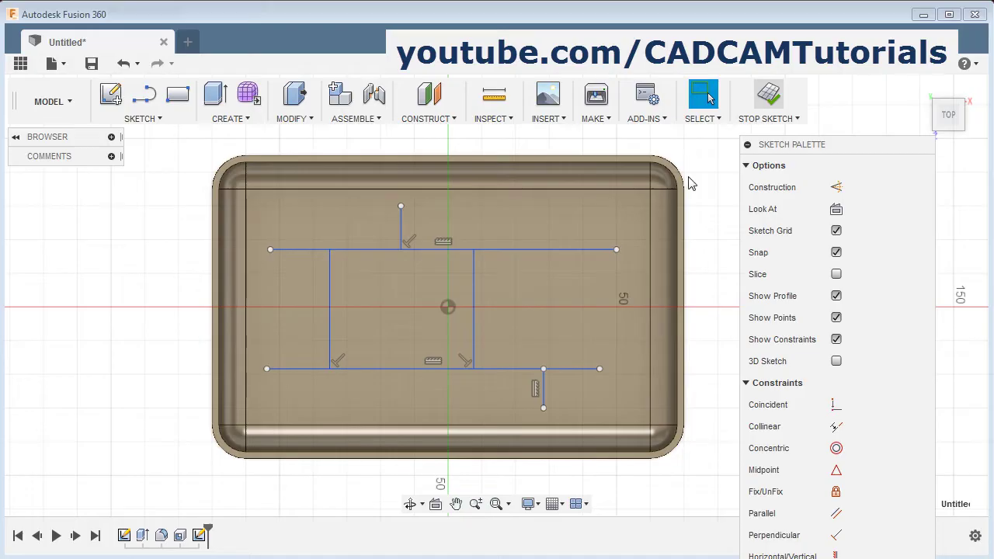
middle_click_drag(353, 350, 317, 299, "shift")
key("Escape")
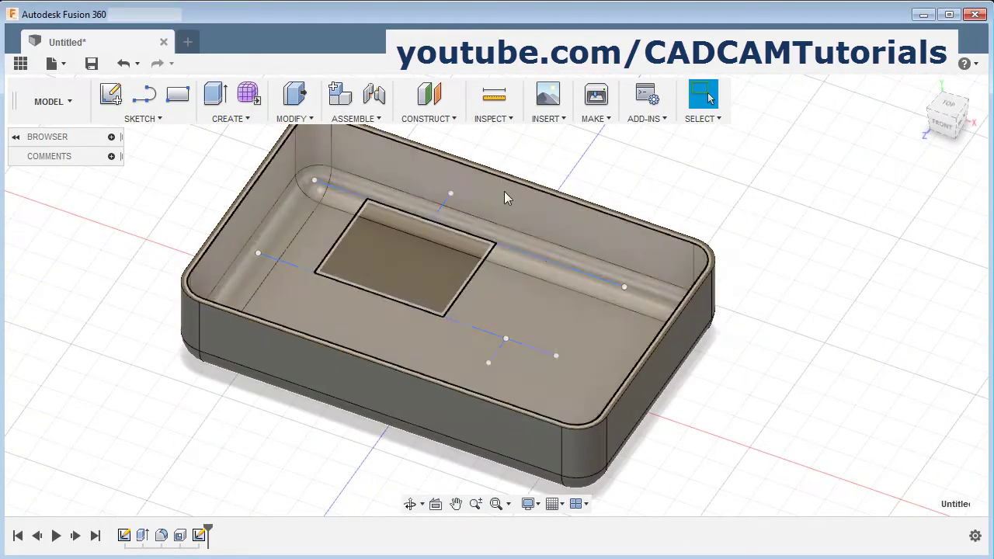
- Start a Web on the lower long sketch line with 2 mm thickness
left_click(243, 119)
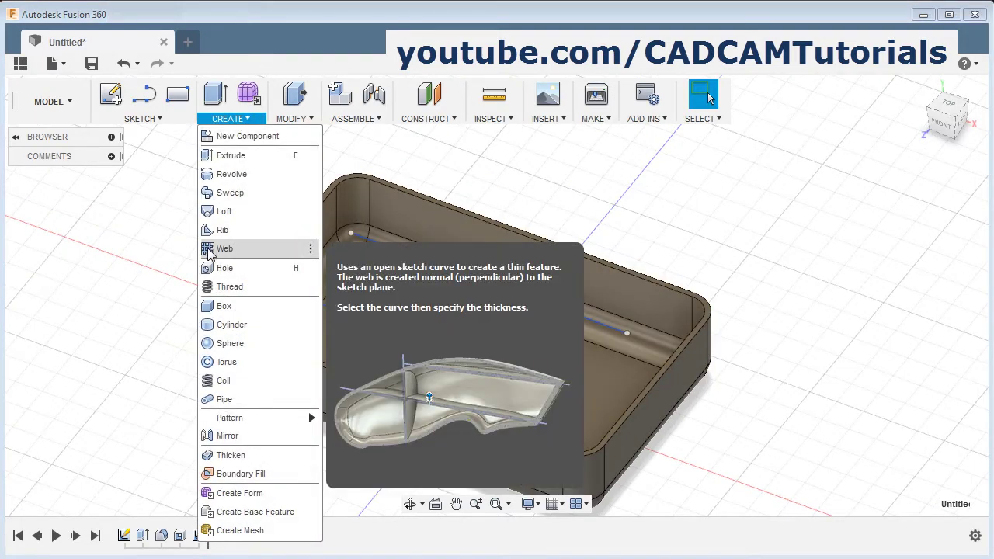
left_click(233, 248)
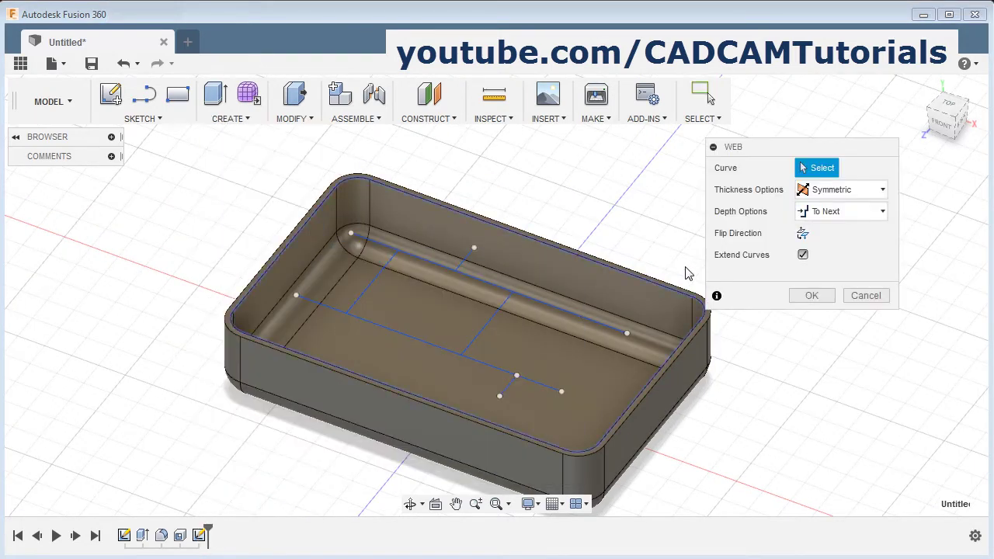
left_click(431, 342)
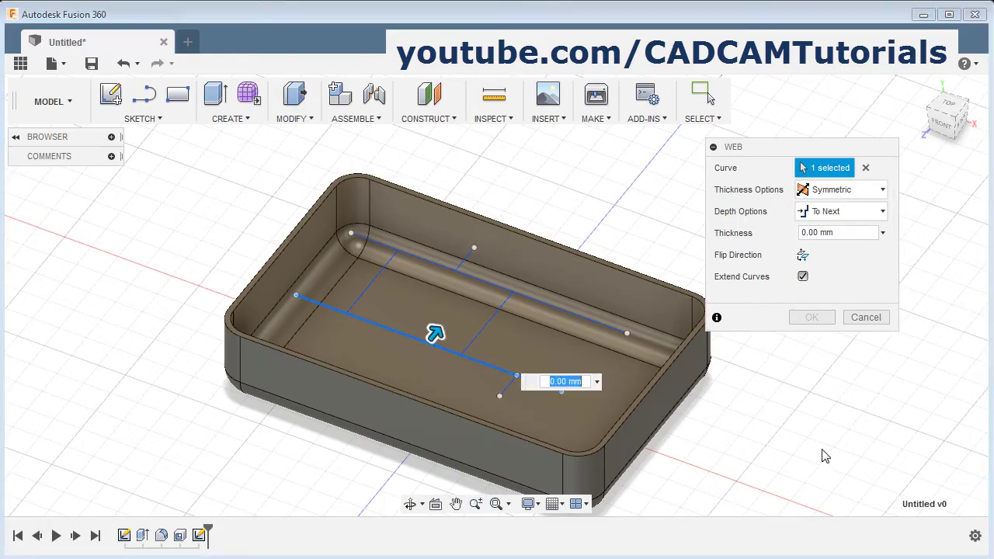
type("2")
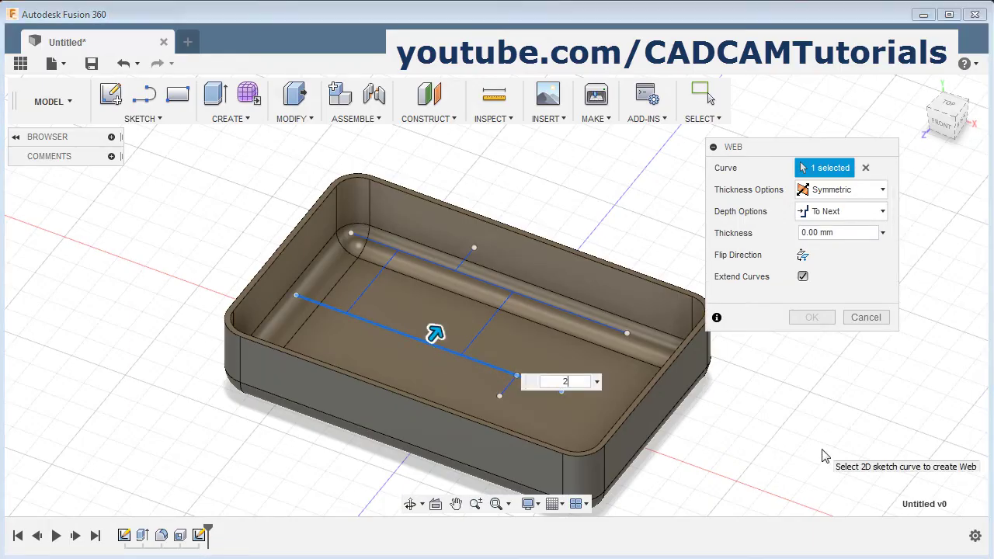
middle_click_drag(468, 392, 562, 409, "shift")
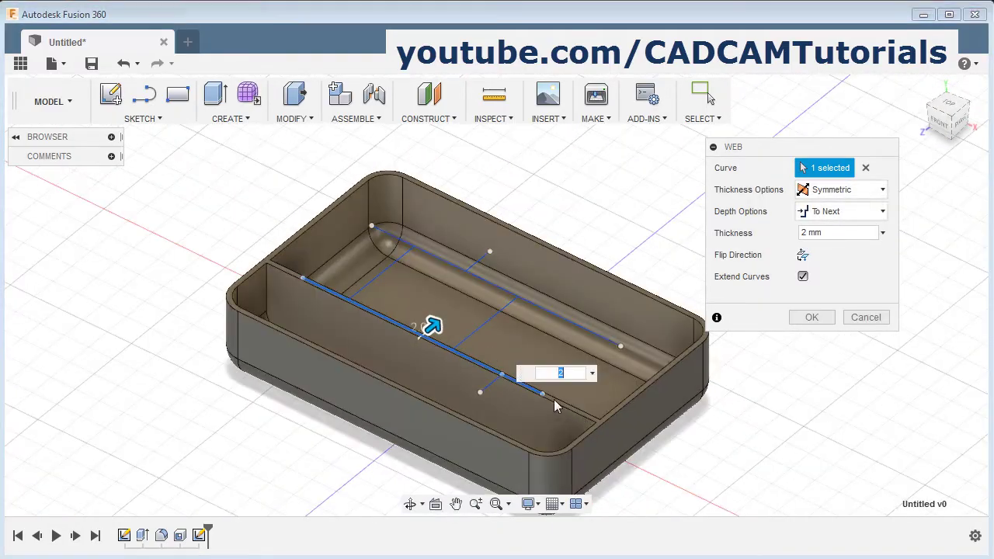
middle_click_drag(267, 268, 410, 310, "shift")
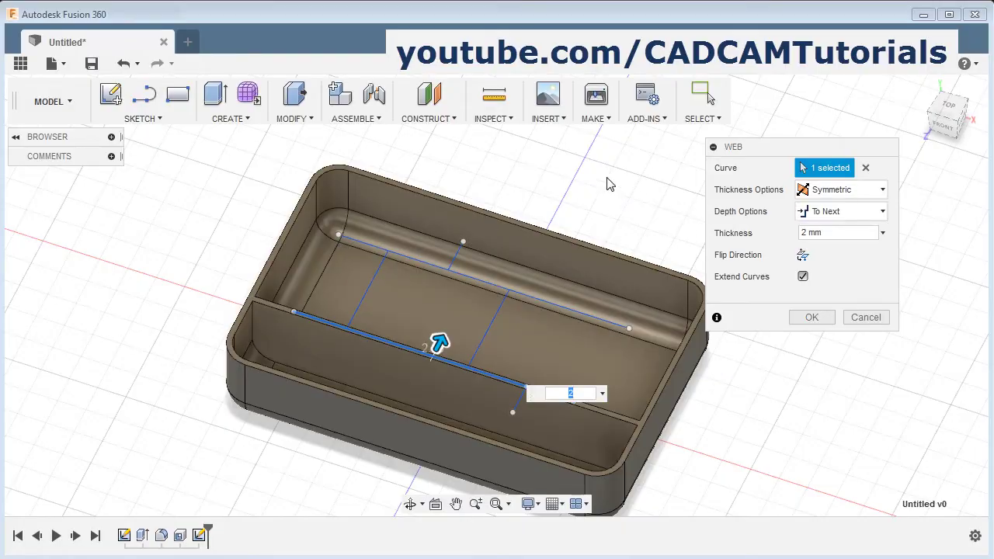
- Add the upper long line and the four cross lines to the web
key("ctrl")
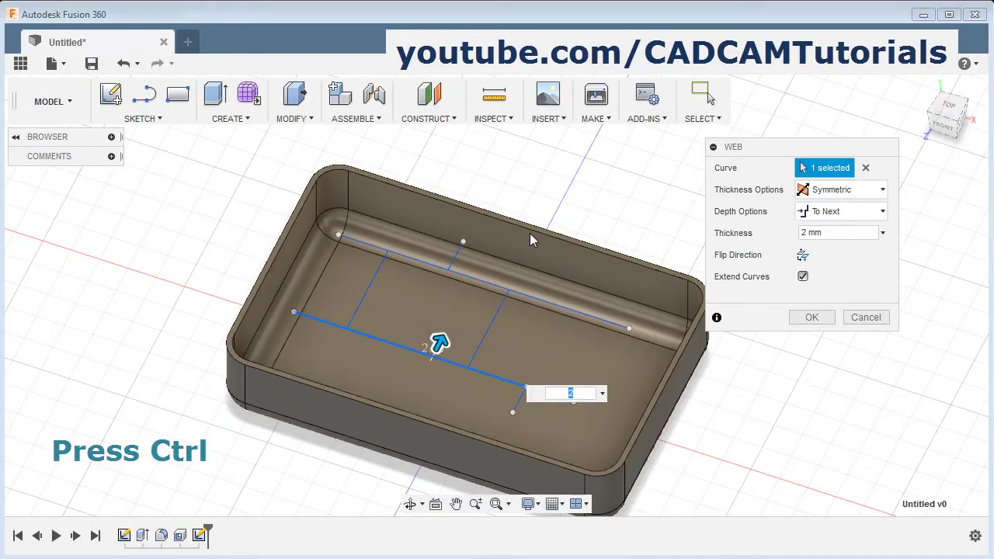
left_click(482, 283, "ctrl")
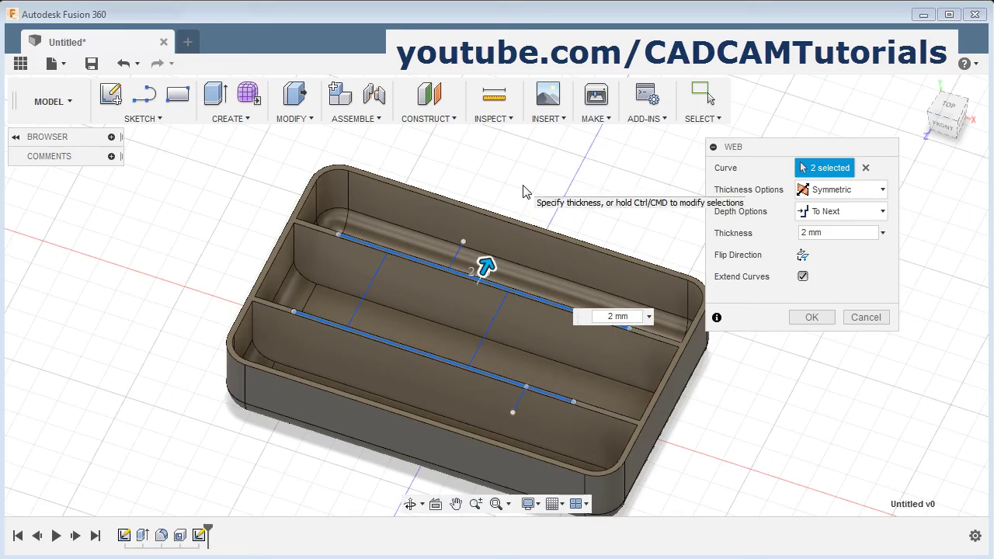
left_click(356, 297, "ctrl")
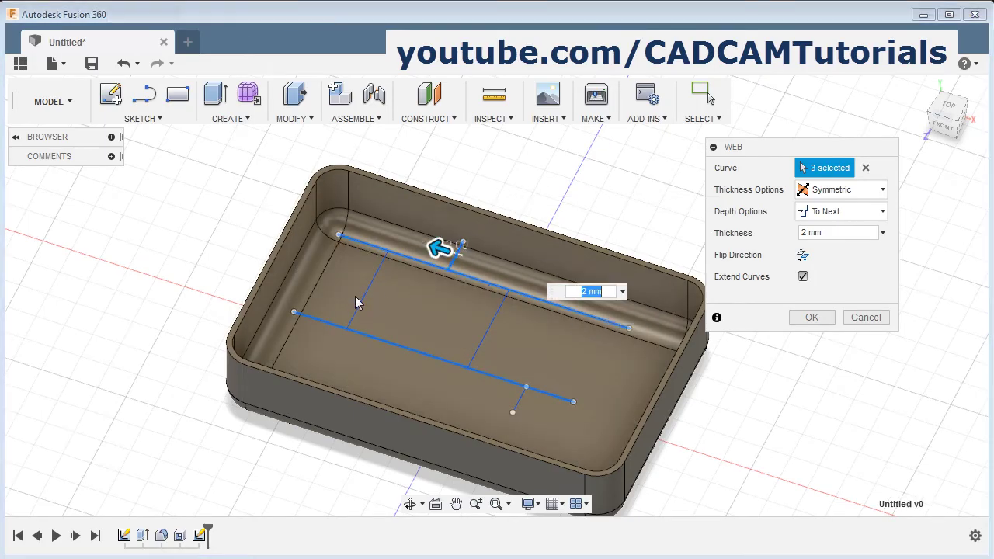
left_click(501, 316, "ctrl")
left_click(520, 399, "ctrl")
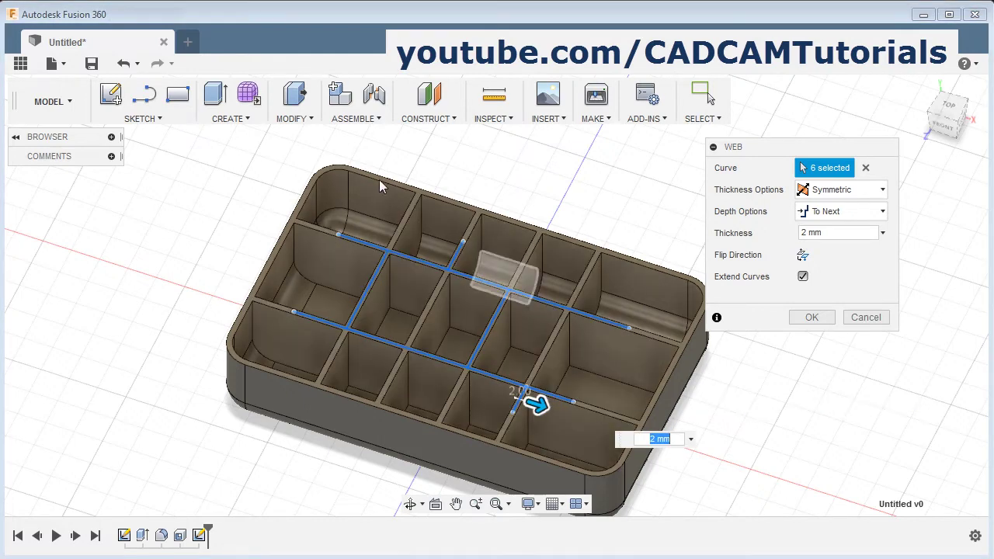
middle_click_drag(223, 294, 198, 290, "shift")
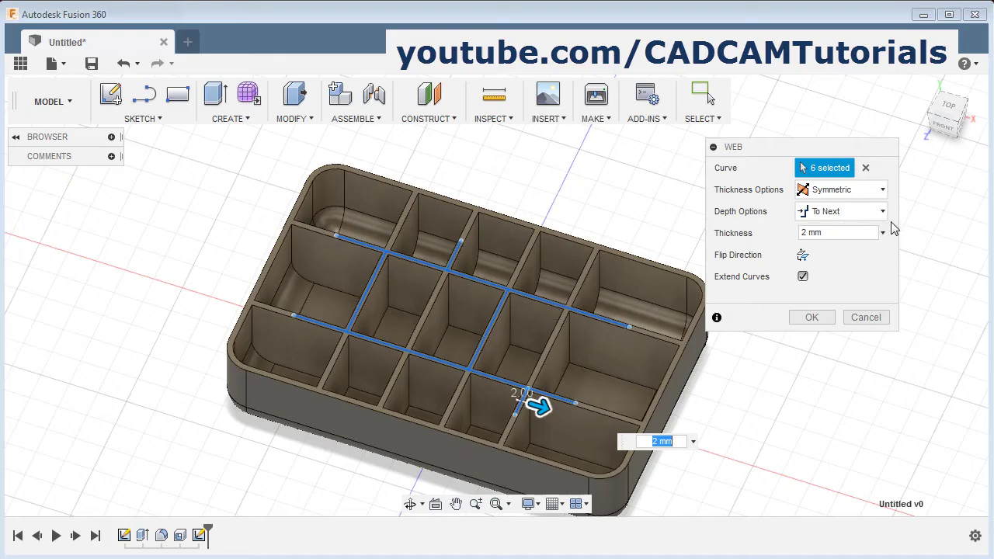
- Make the web thickness One Direction at -2 mm
left_click(855, 195)
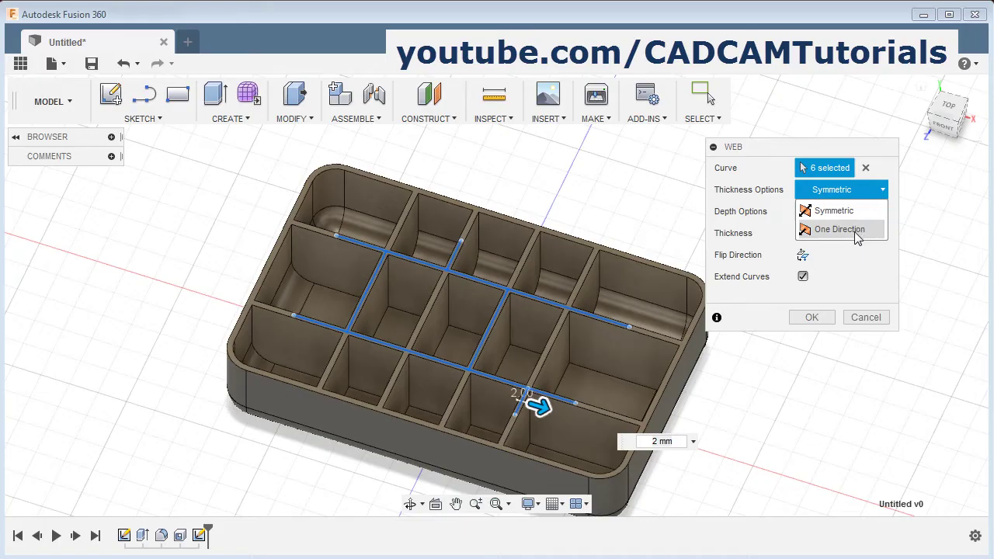
left_click(839, 229)
scroll(514, 380, "up", 3)
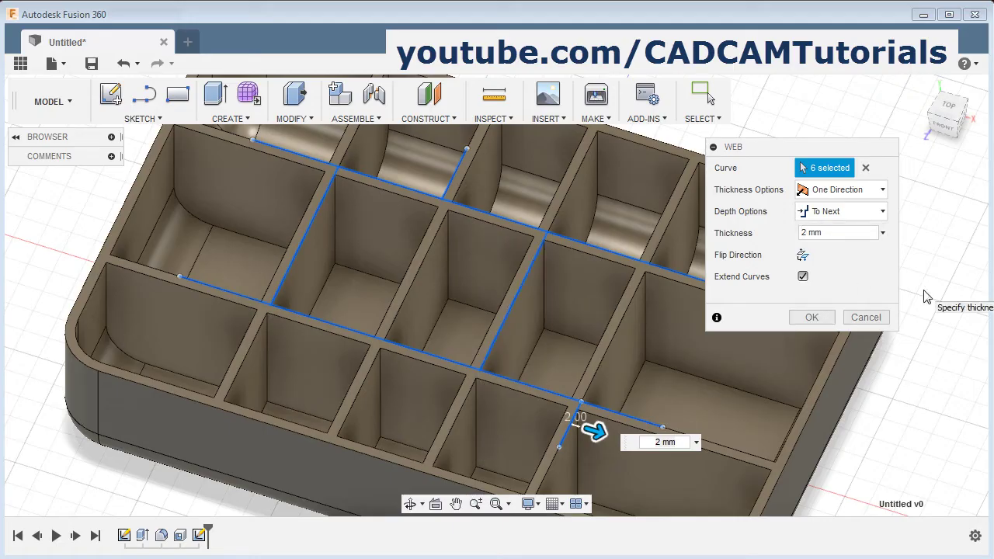
type("-")
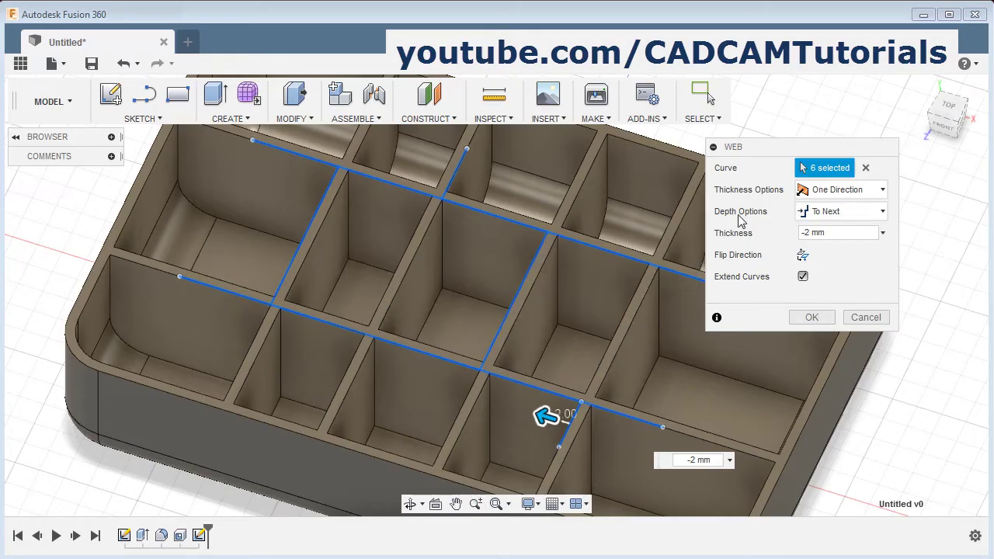
- Try a fixed 10 mm web depth, then set Depth back to To Next
left_click(881, 213)
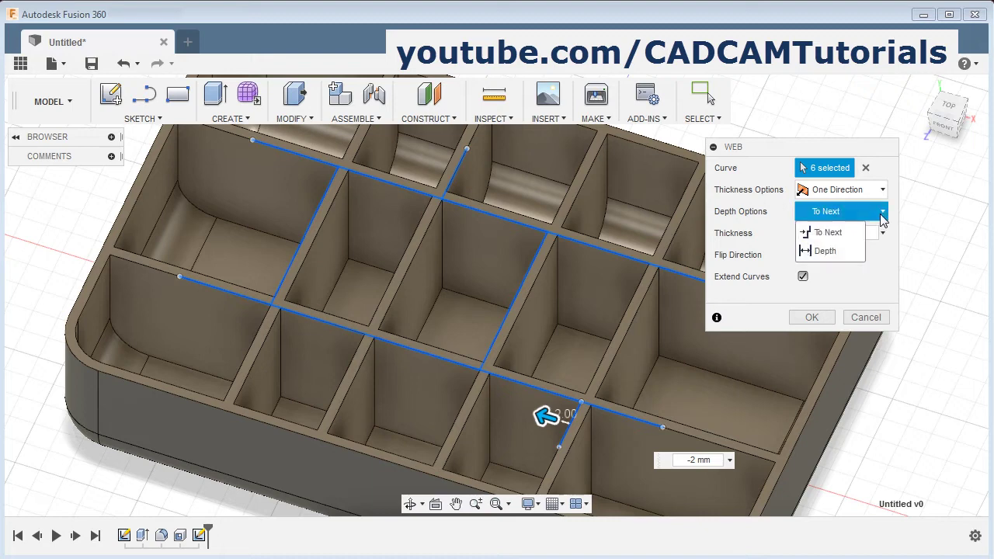
left_click(840, 253)
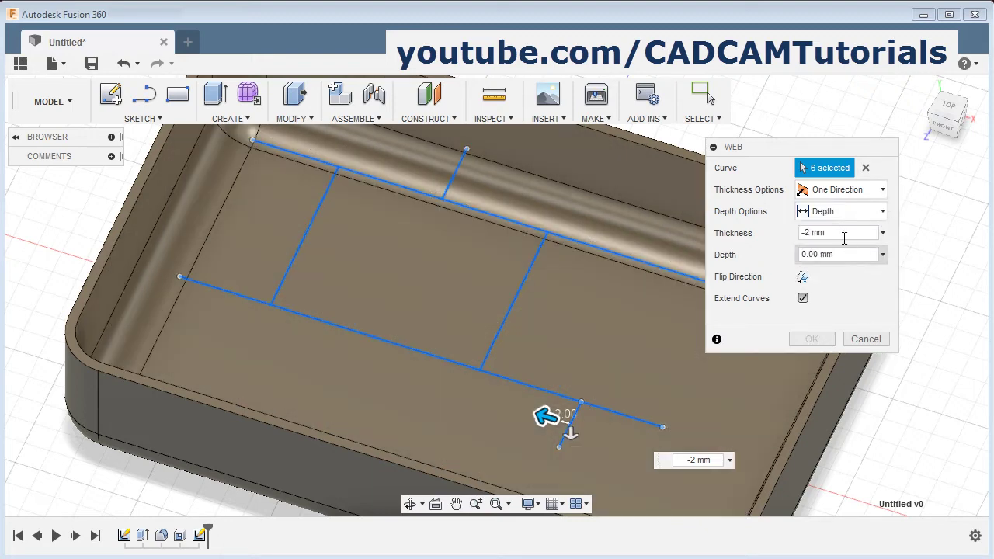
left_click(847, 255)
type("10")
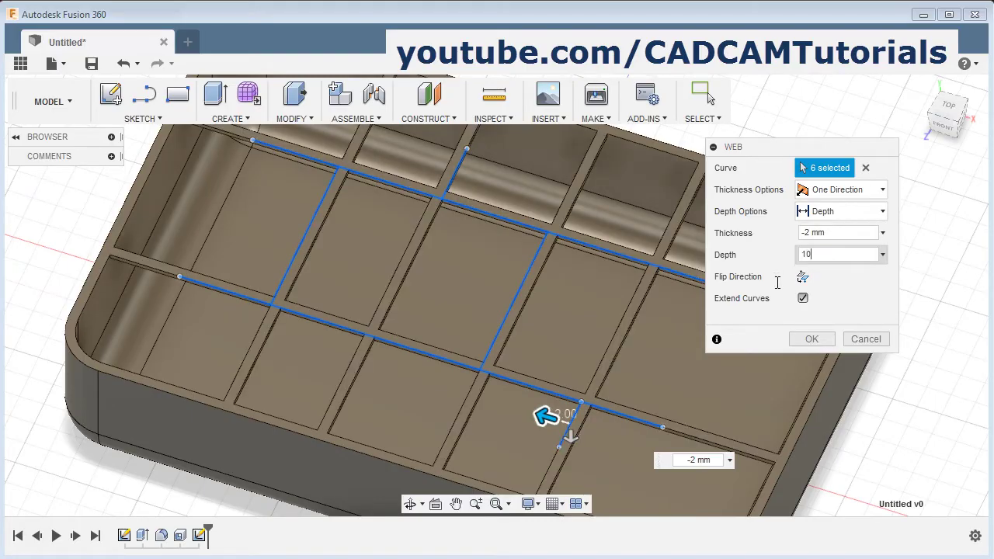
scroll(478, 328, "down", 5)
middle_click_drag(482, 345, 458, 272, "shift")
scroll(466, 254, "up", 5)
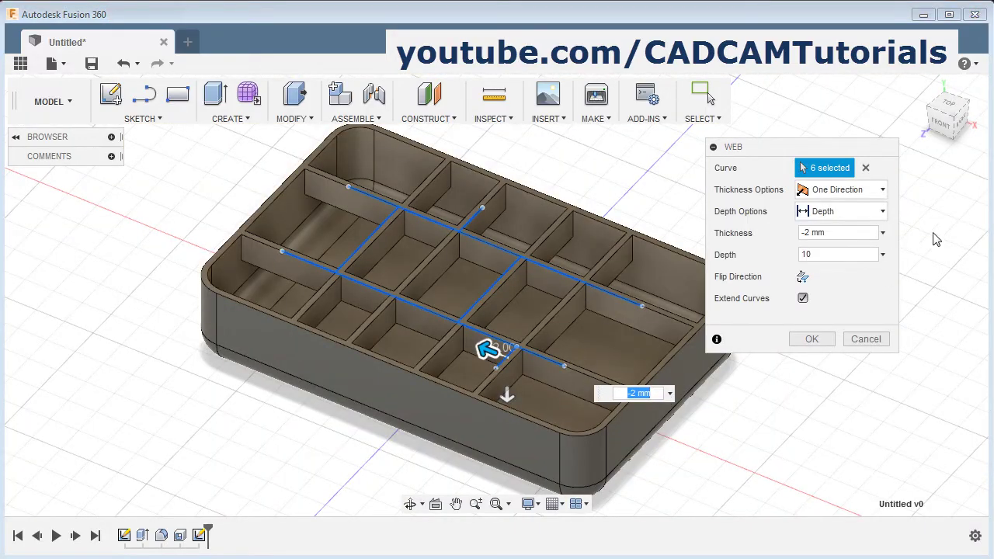
left_click(882, 212)
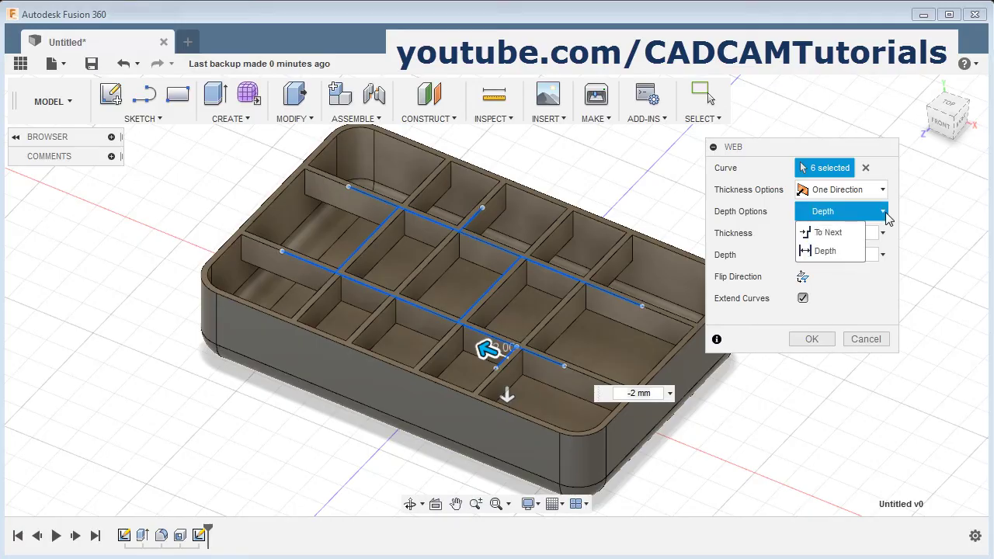
left_click(827, 232)
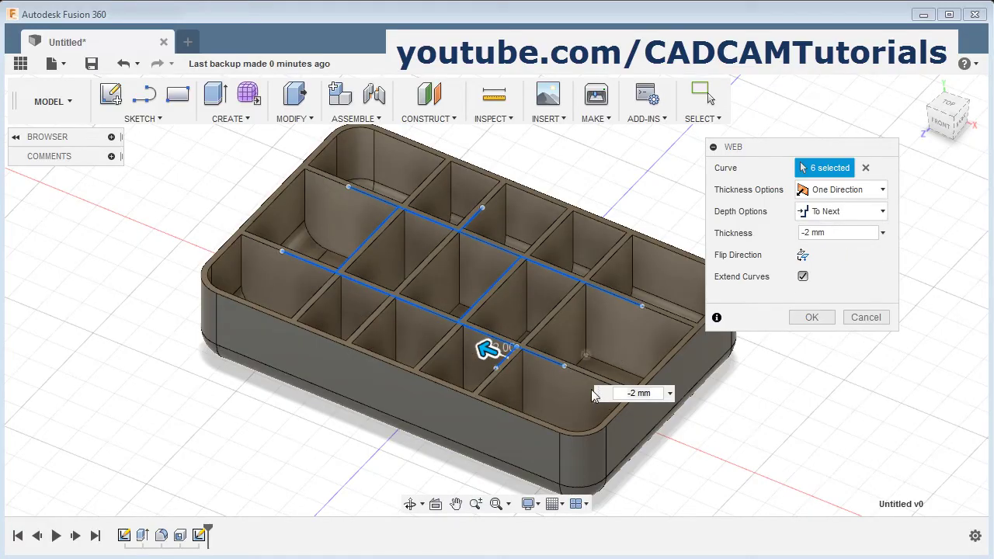
- Turn off Extend Curves, check the web preview, and create the webs
left_click(803, 277)
middle_click_drag(535, 288, 495, 301, "shift")
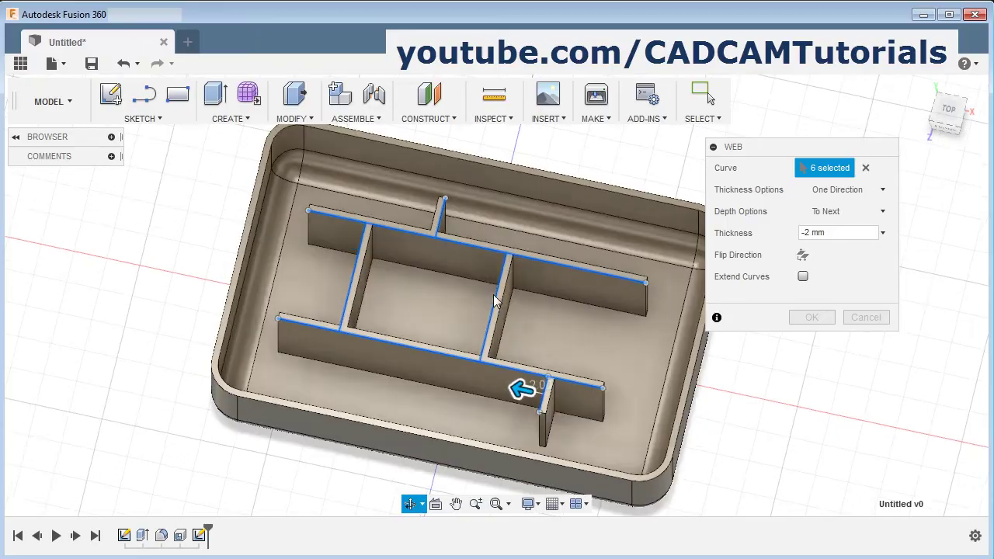
middle_click_drag(355, 391, 332, 364, "shift")
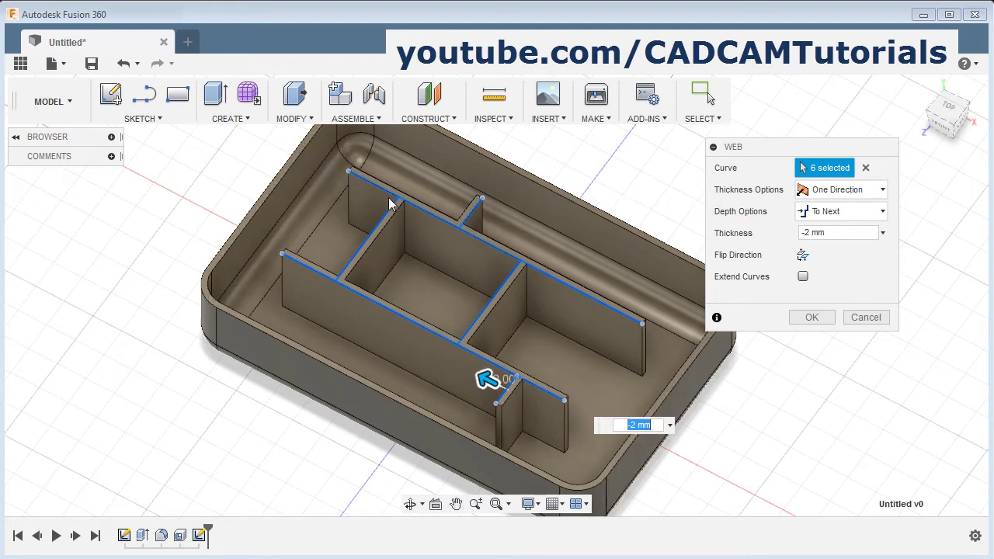
left_click(812, 318)
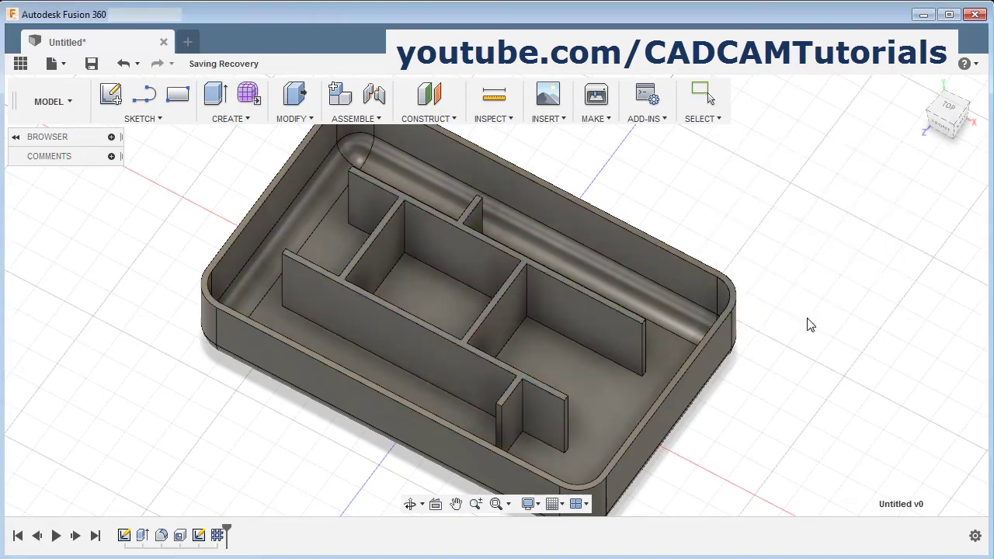
- Reopen the divider sketch, extend all six line ends to the tray walls, and finish it
double_click(199, 535)
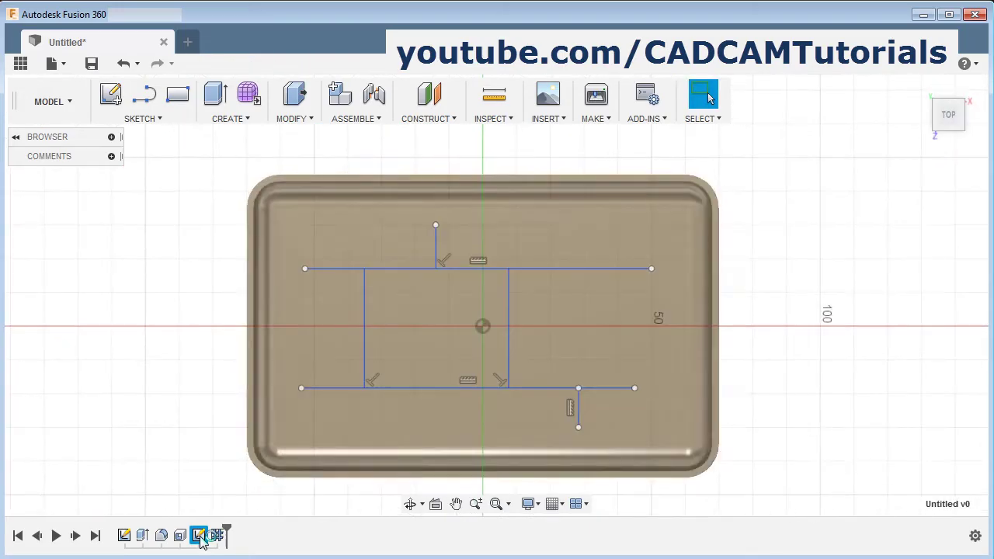
left_click(157, 122)
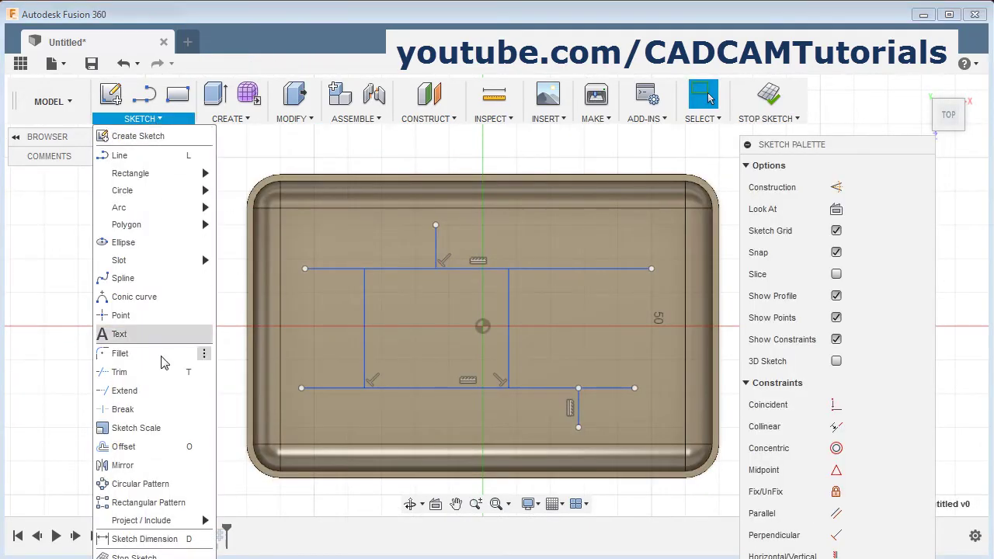
left_click(202, 390)
left_click(434, 247)
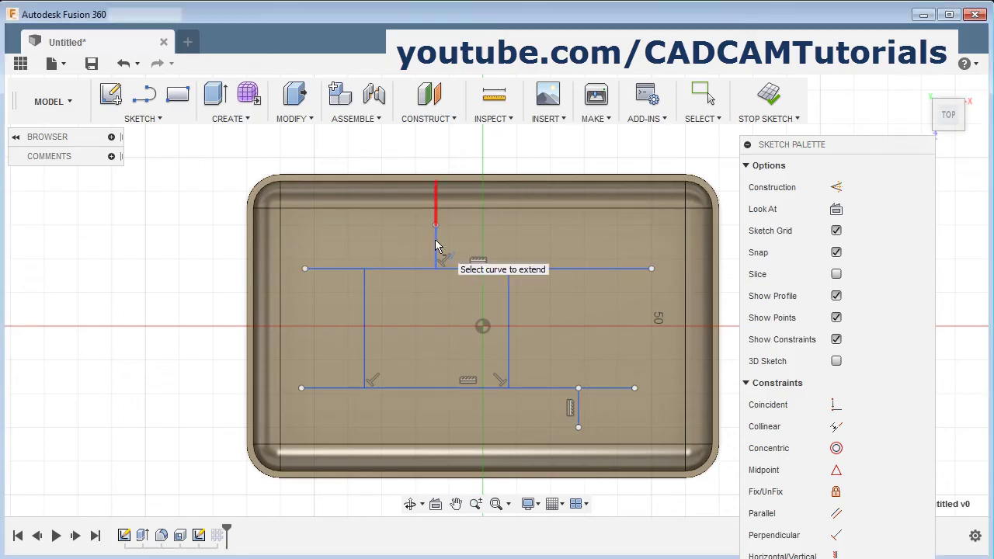
left_click(326, 272)
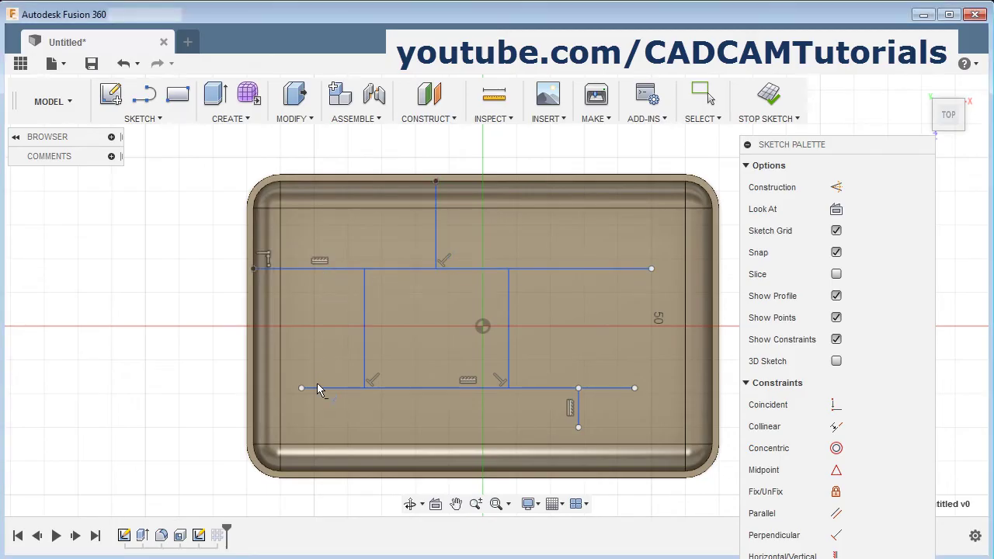
left_click(314, 387)
left_click(617, 272)
left_click(624, 386)
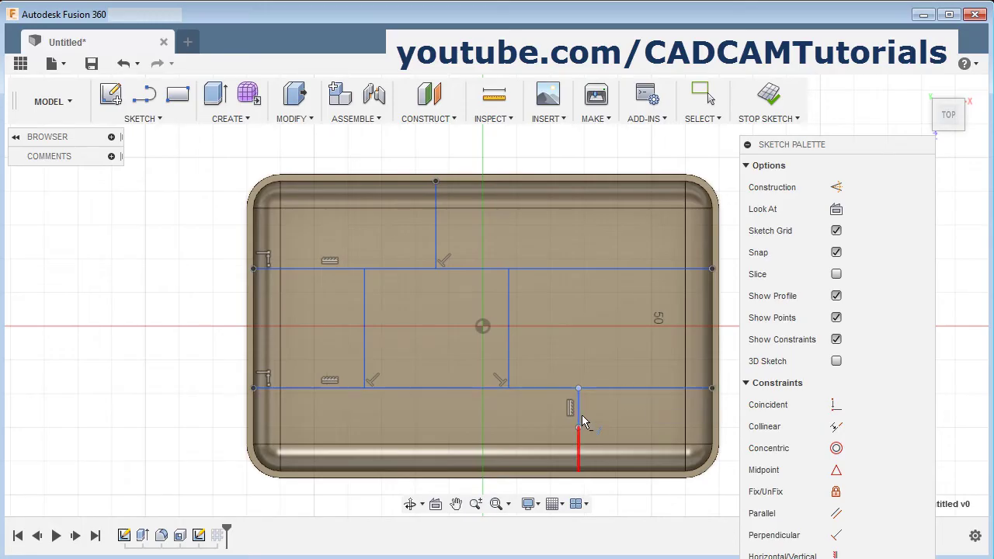
left_click(580, 415)
left_click(768, 95)
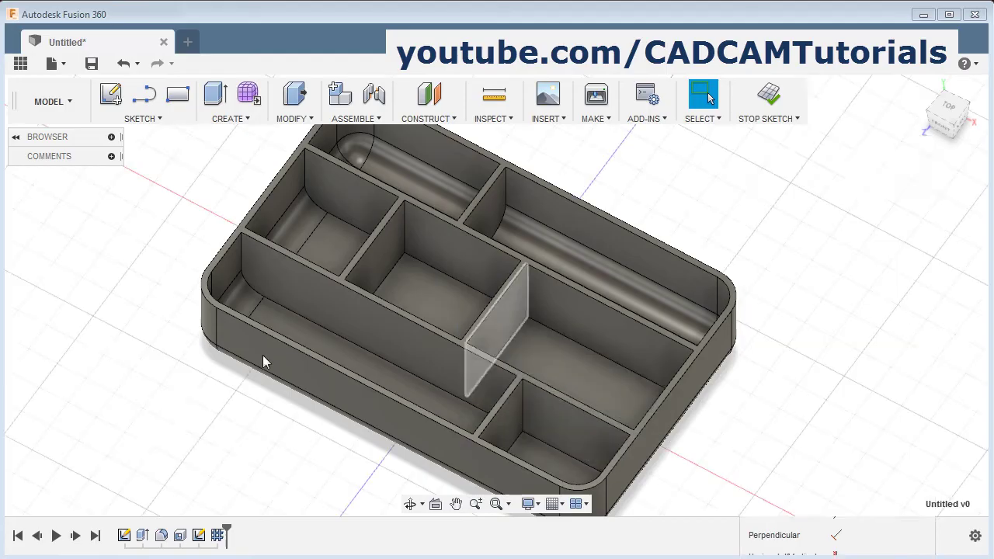
middle_click_drag(271, 429, 626, 418, "shift")
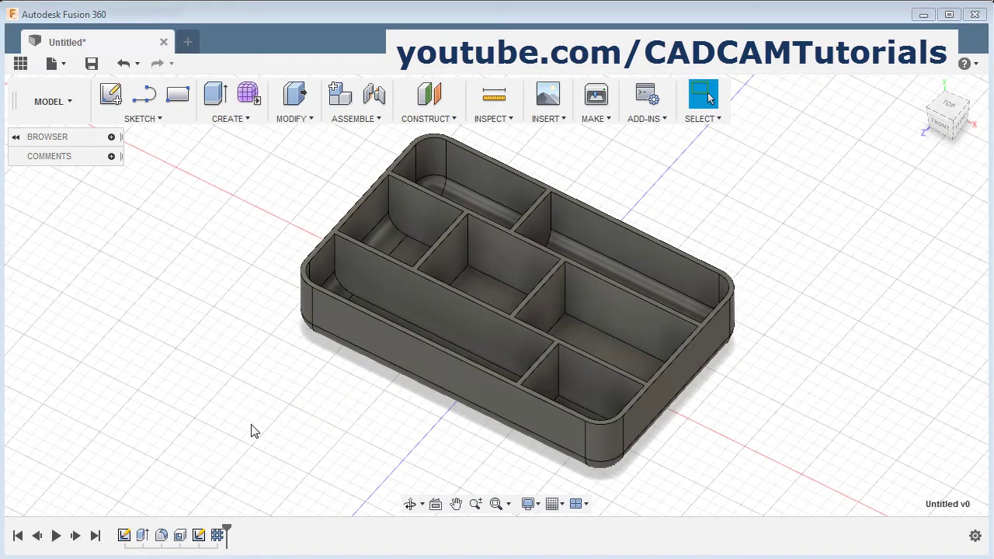